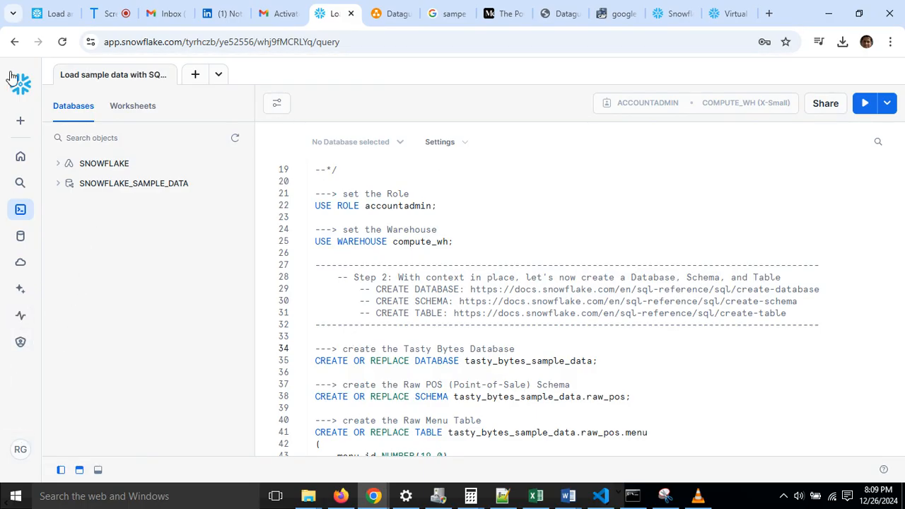
left_click(21, 123)
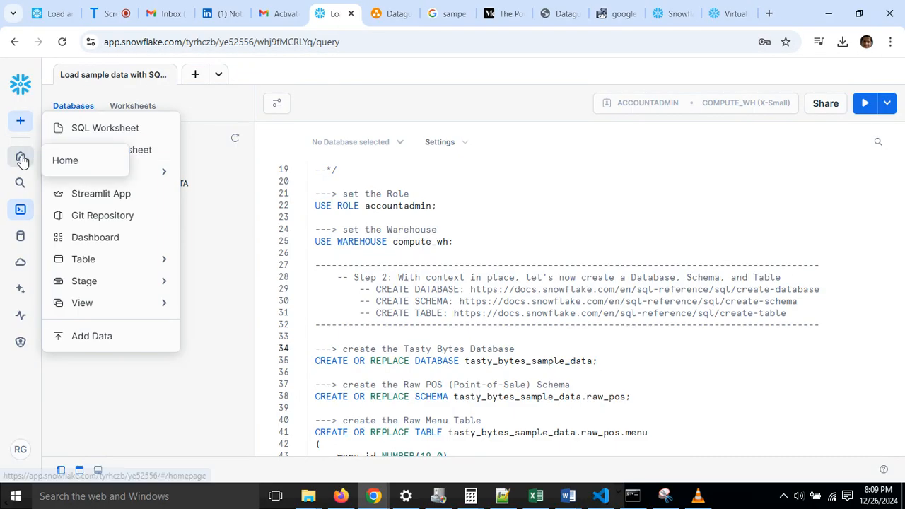
mouse_move(21, 210)
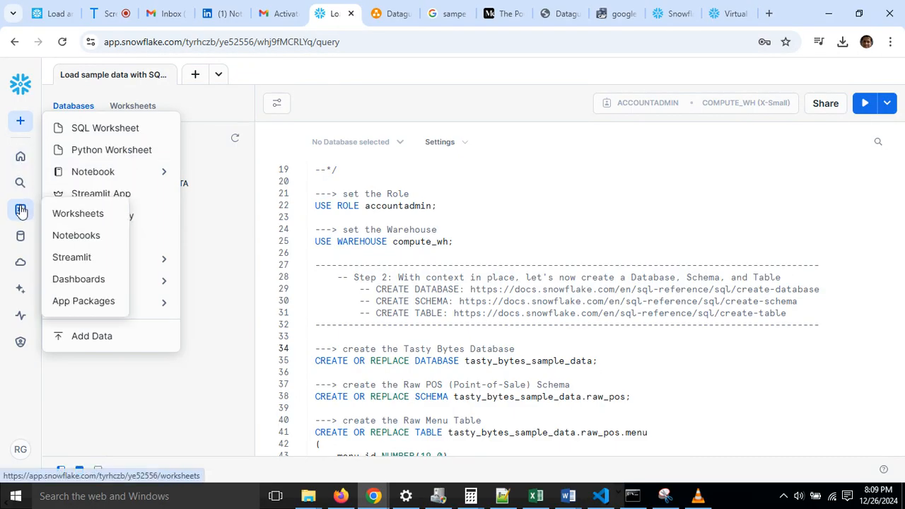
mouse_move(20, 238)
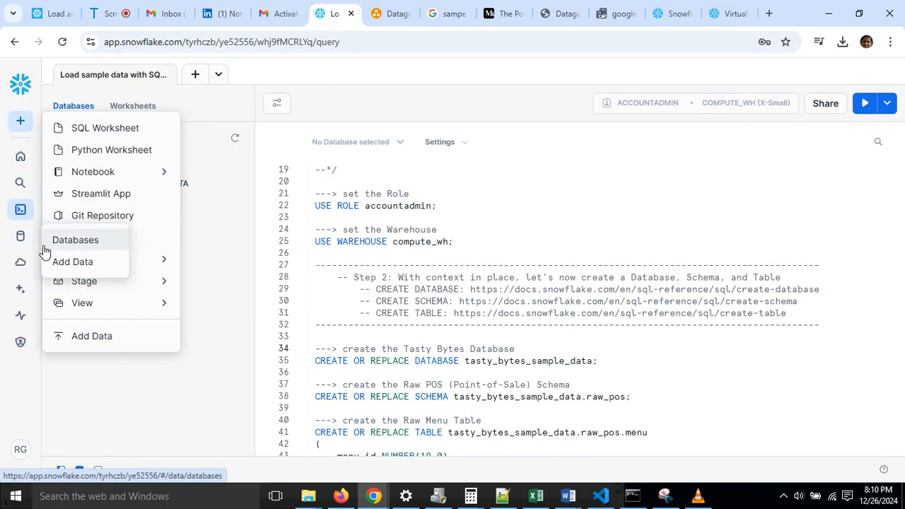
mouse_move(19, 317)
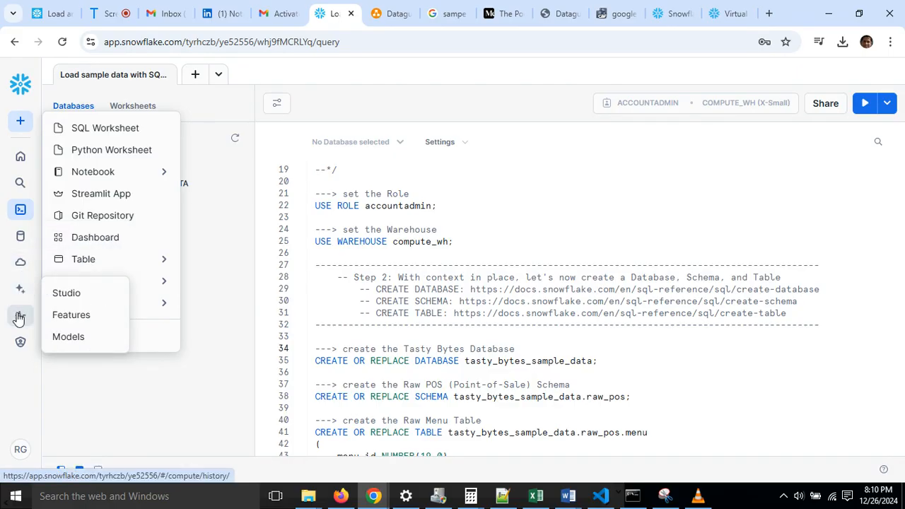
mouse_move(18, 345)
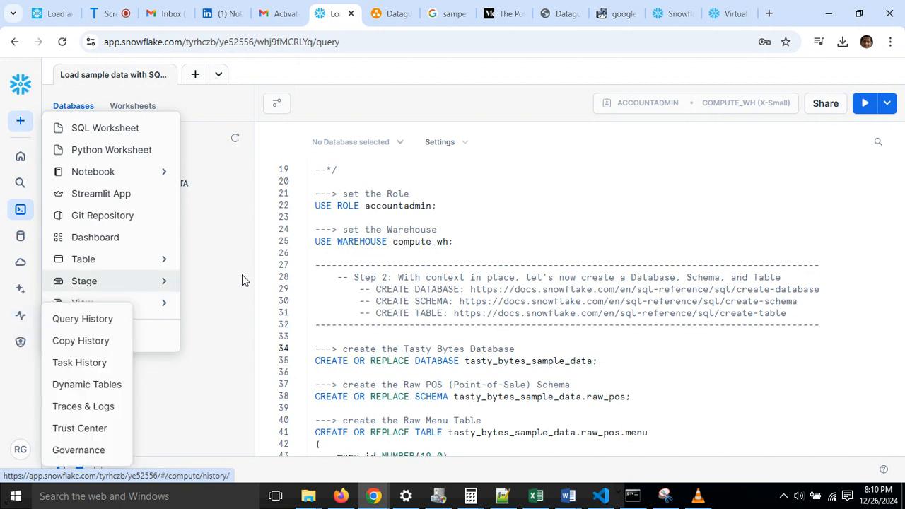
left_click(518, 247)
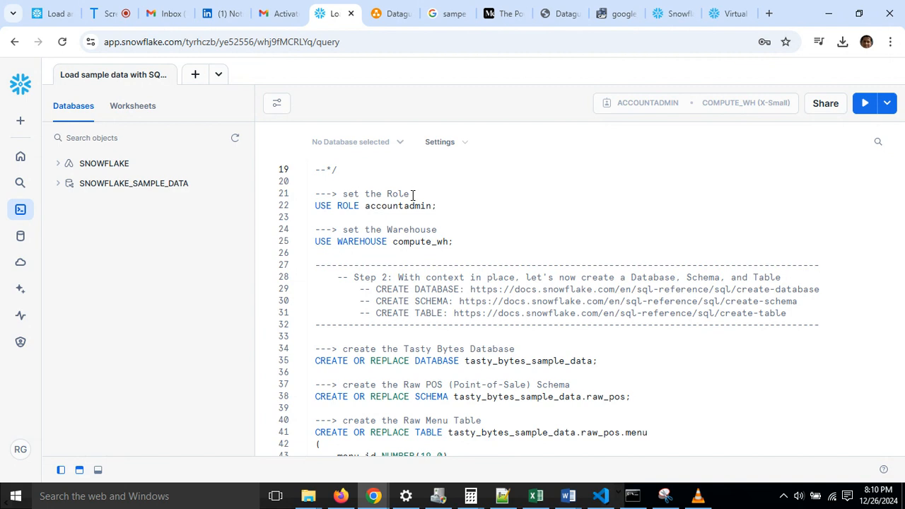
Run only the USE ROLE accountadmin statement on line 22 of the sample data worksheet.
left_click(449, 209)
key("shift+End")
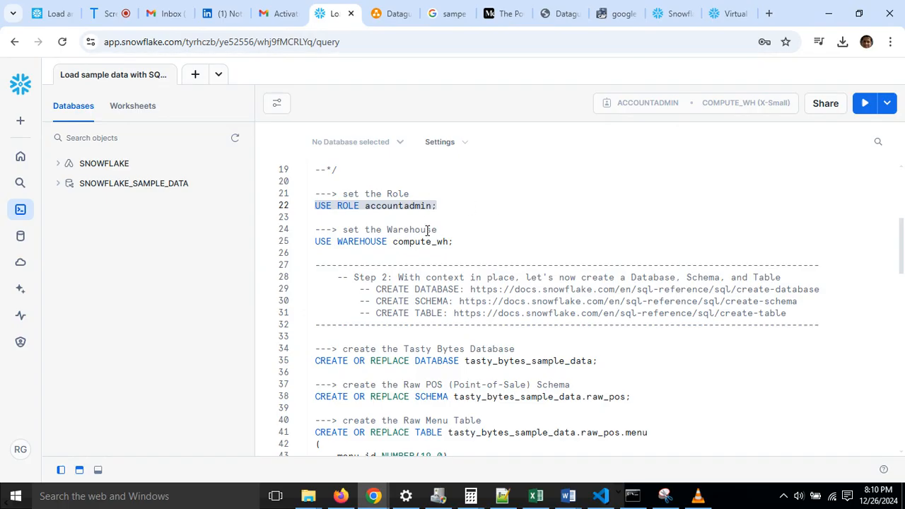
left_click(863, 103)
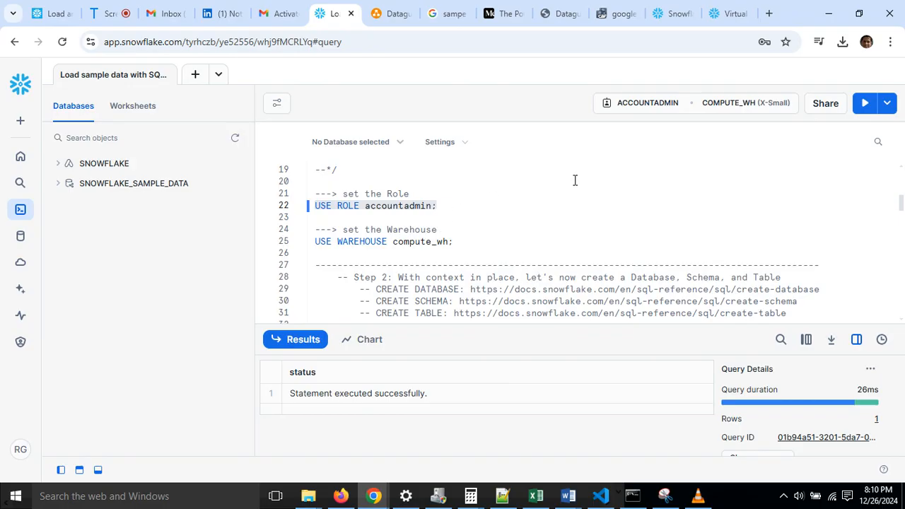
left_click(416, 212)
double_click(418, 206)
left_click(664, 178)
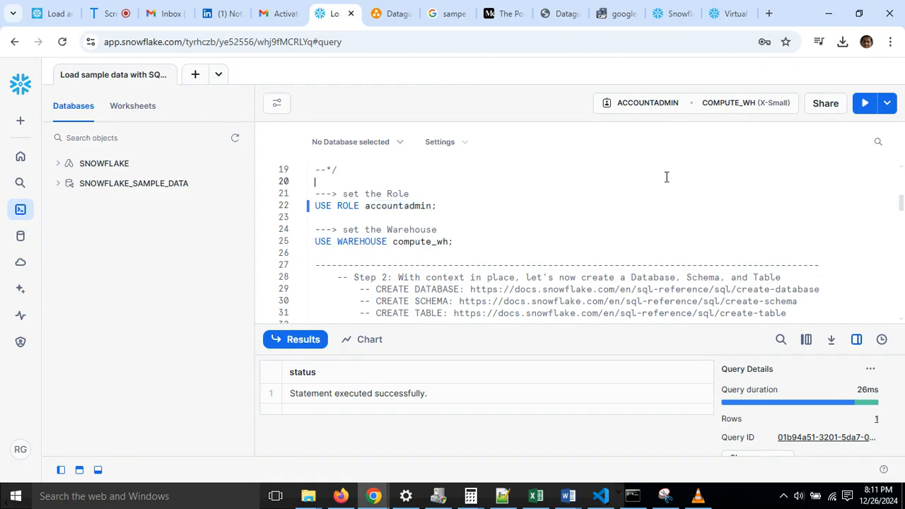
Examine the roles, warehouses and databases offered for the worksheet's context.
left_click(739, 108)
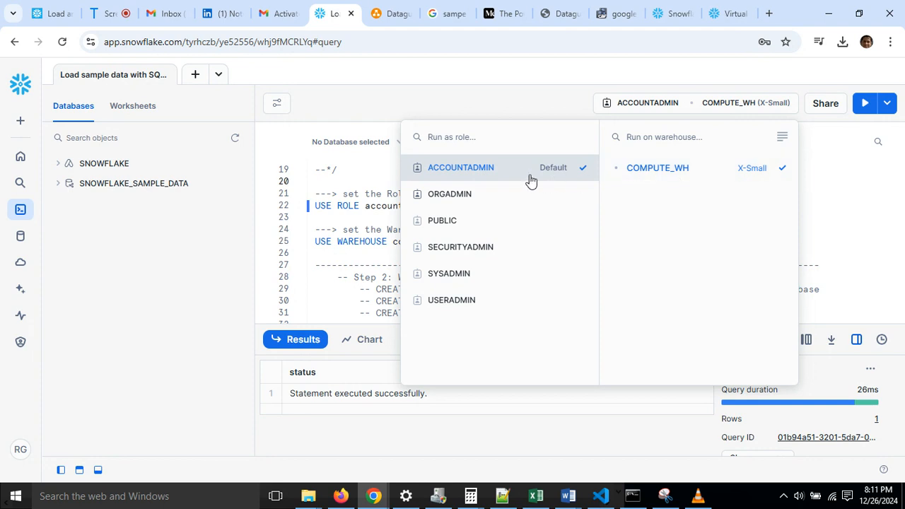
left_click(833, 177)
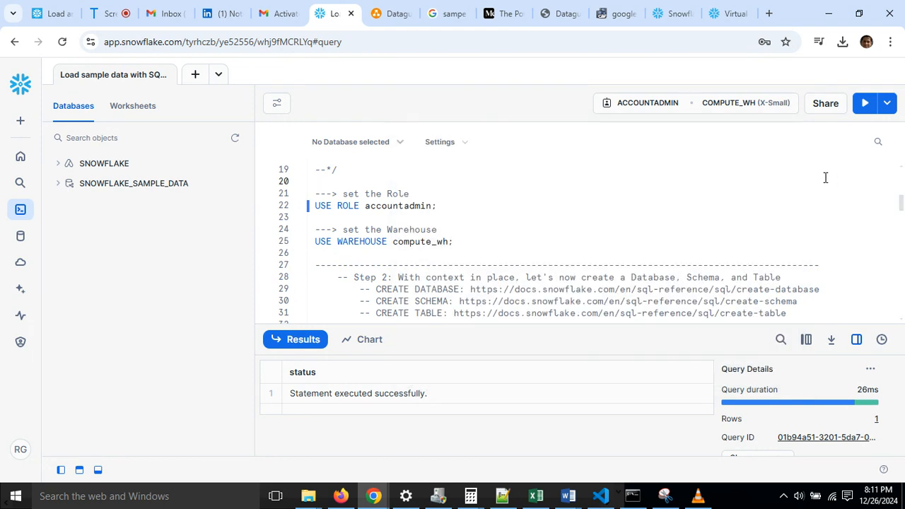
left_click(400, 146)
left_click(417, 155)
left_click(460, 242)
left_click(773, 103)
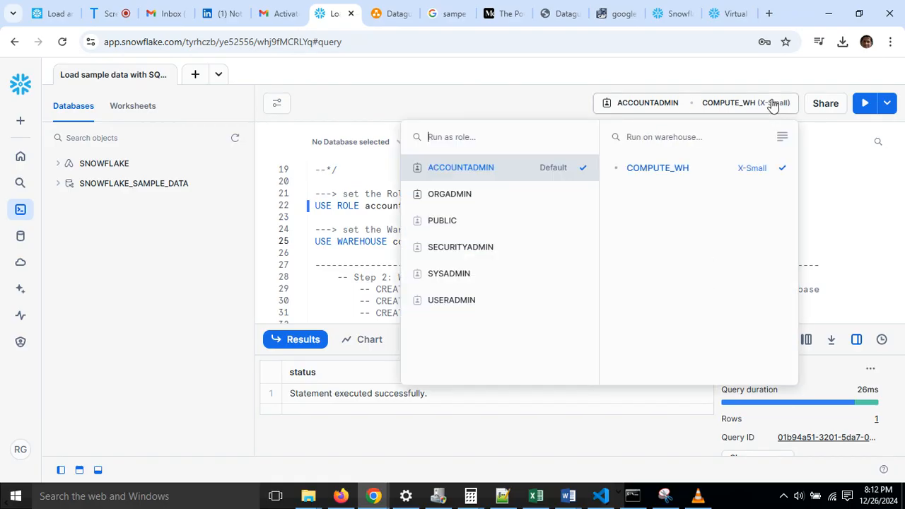
Run only the USE WAREHOUSE compute_wh statement on line 25.
left_click(342, 208)
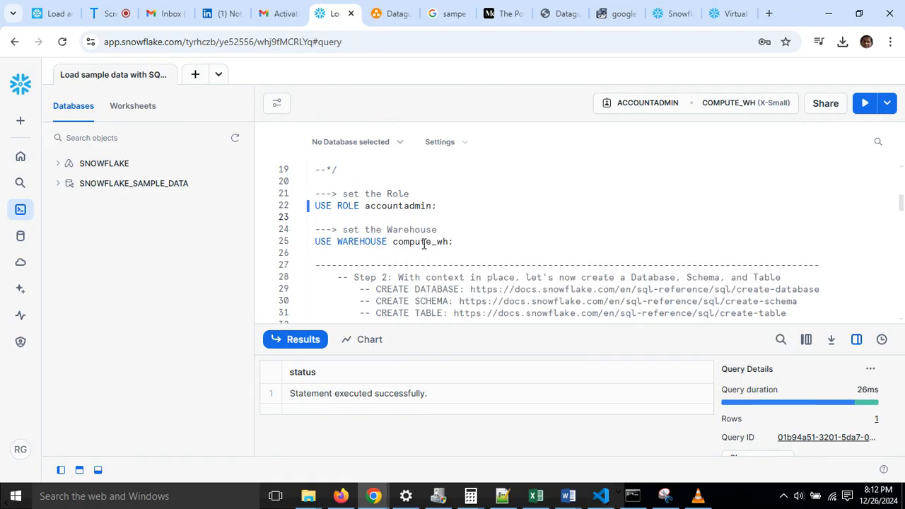
triple_click(461, 241)
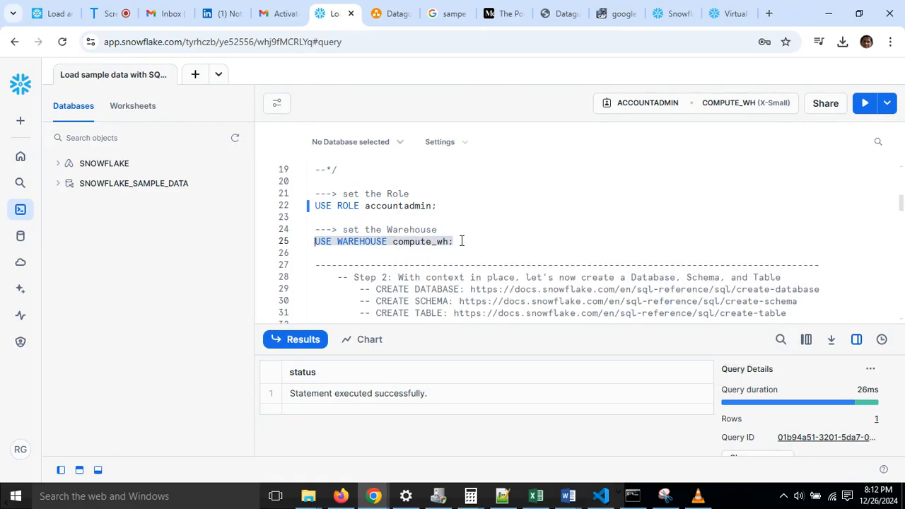
left_click(857, 107)
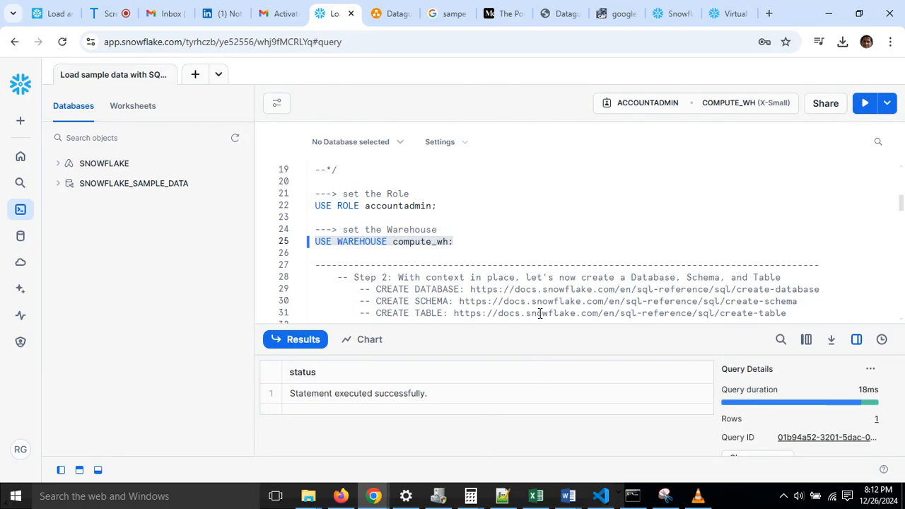
Check the existing databases, and create the tasty_bytes_sample_data database by running only the CREATE OR REPLACE DATABASE statement on line 35.
scroll(487, 256, "down", 2)
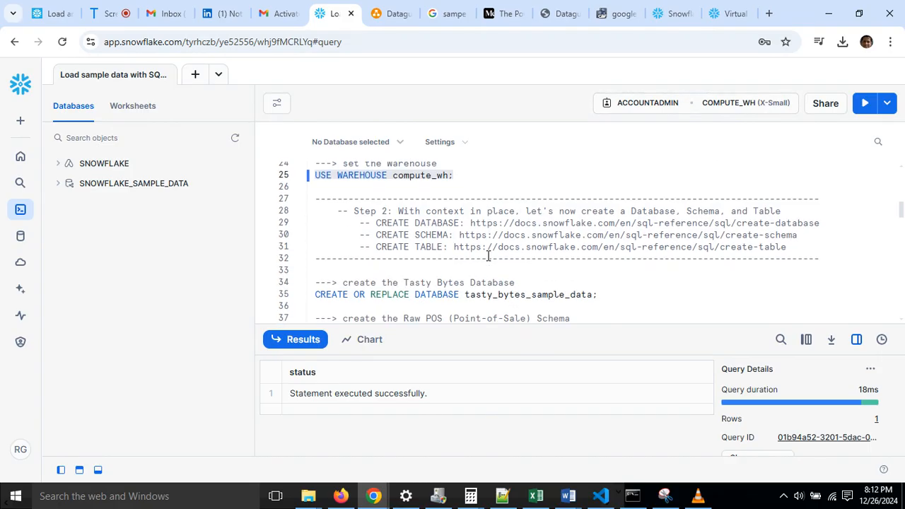
scroll(488, 256, "down", 2)
scroll(478, 290, "up", 2)
scroll(479, 291, "down", 2)
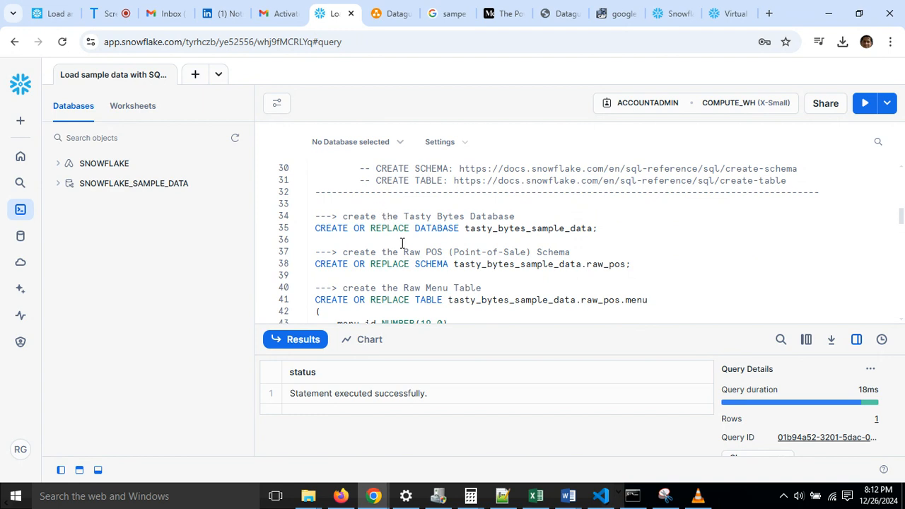
left_click(392, 143)
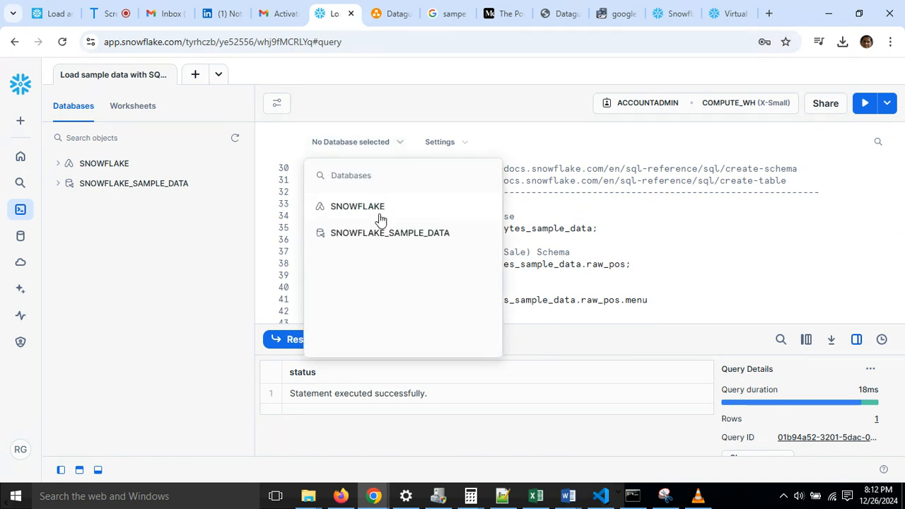
left_click(631, 231)
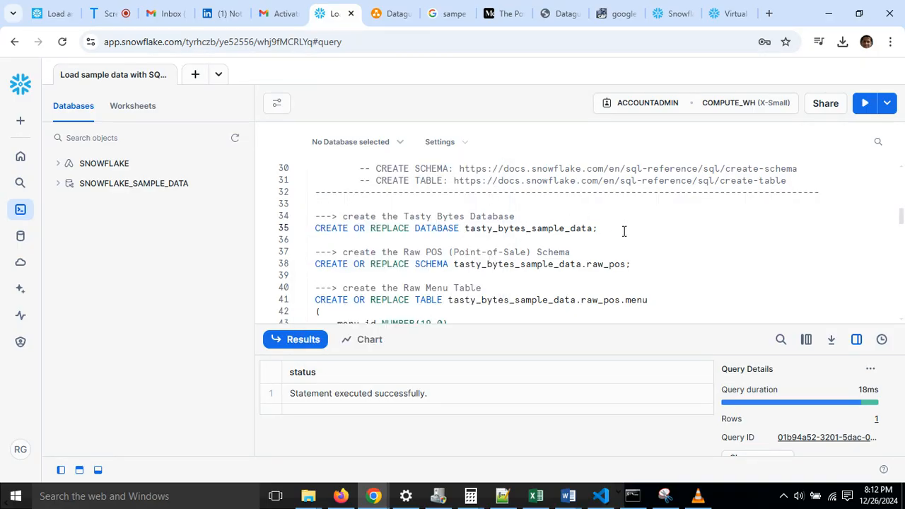
key("shift+Home")
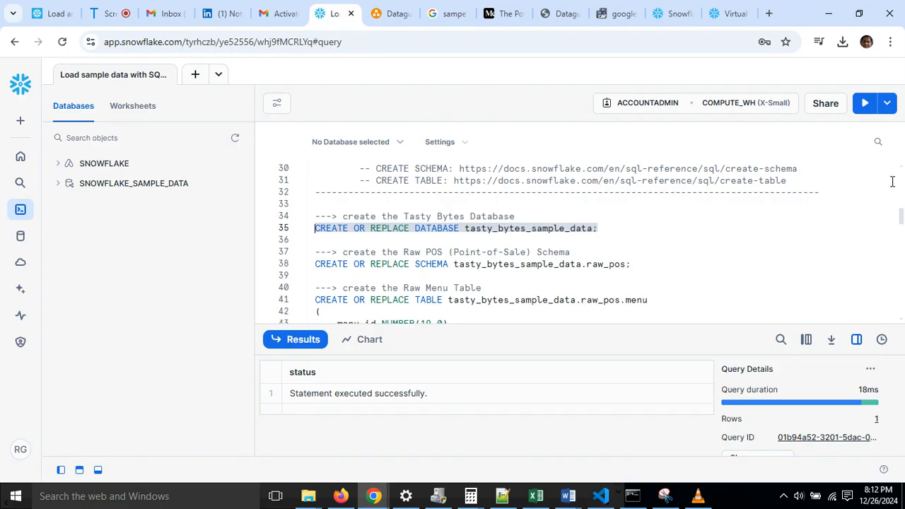
left_click(864, 104)
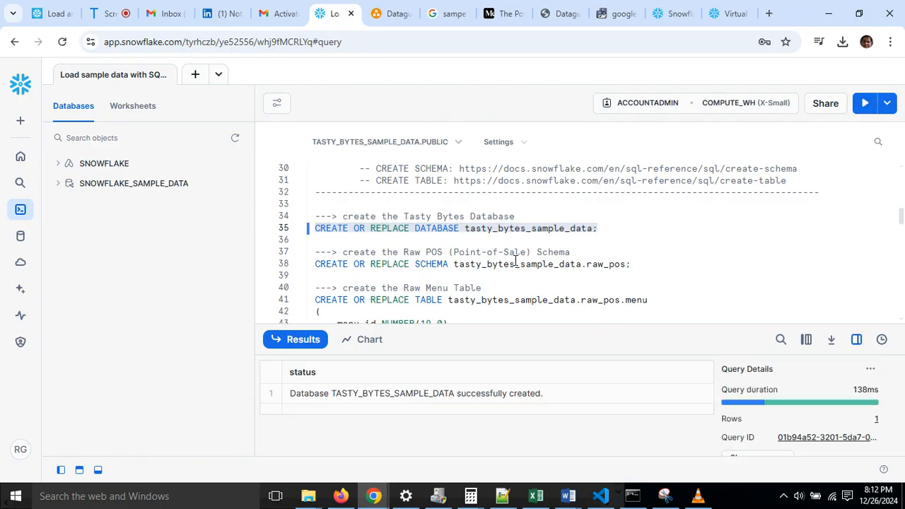
Create the raw_pos schema in tasty_bytes_sample_data by running only the CREATE OR REPLACE SCHEMA statement on line 38.
left_click(641, 265)
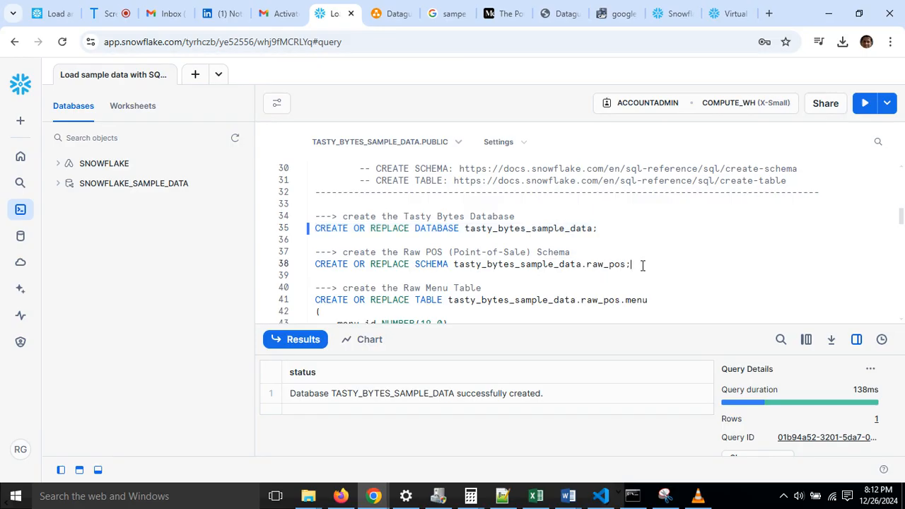
triple_click(655, 266)
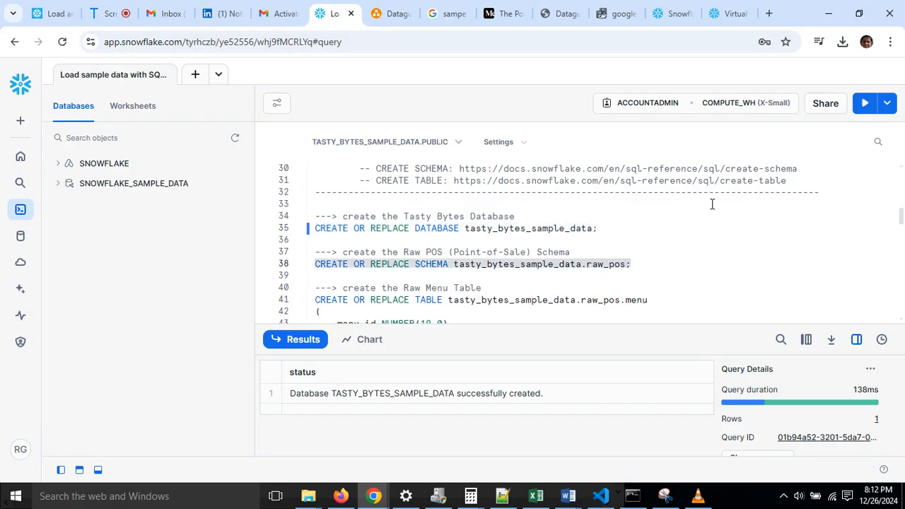
left_click(864, 106)
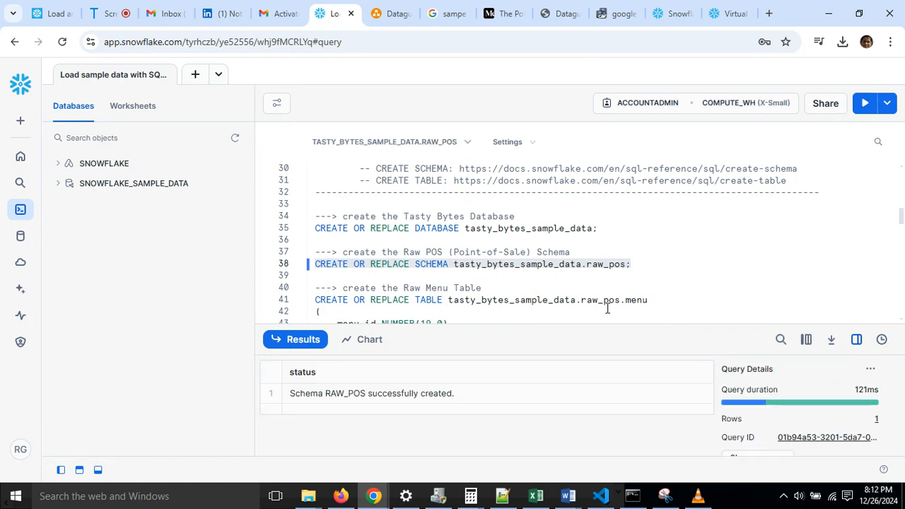
Check the worksheet's list of databases for tasty_bytes_sample_data and view the raw menu table statement.
scroll(526, 294, "down", 3)
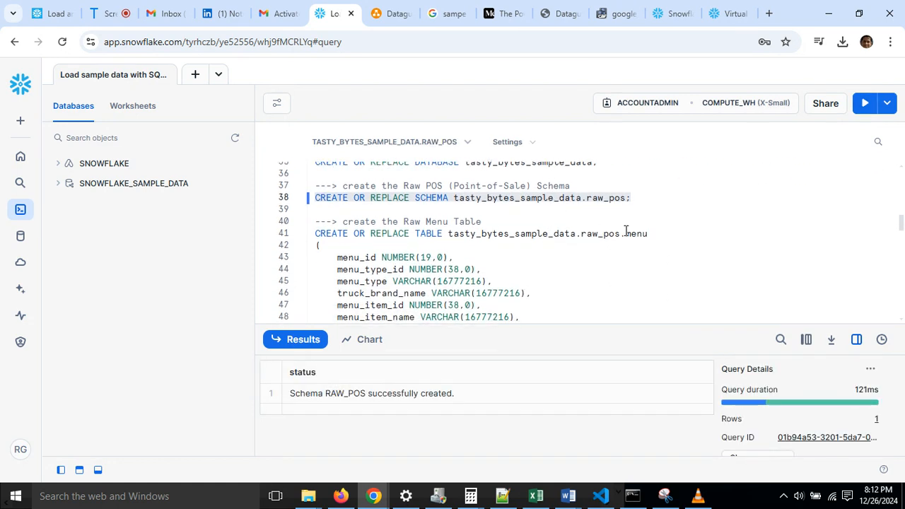
scroll(544, 251, "up", 6)
left_click(453, 146)
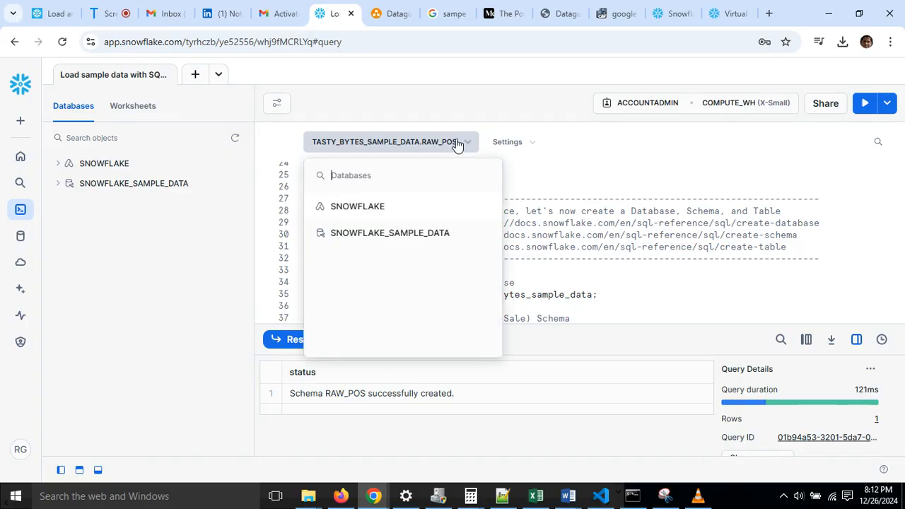
left_click(540, 192)
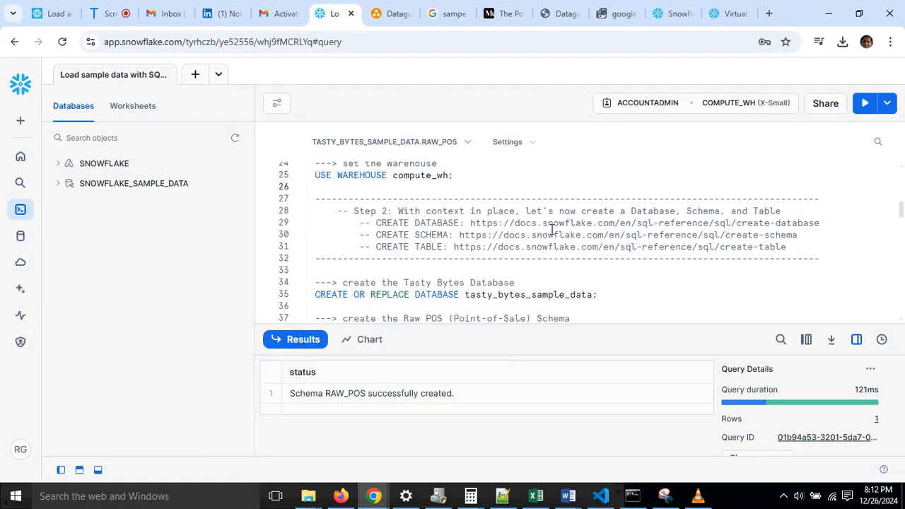
scroll(534, 222, "down", 6)
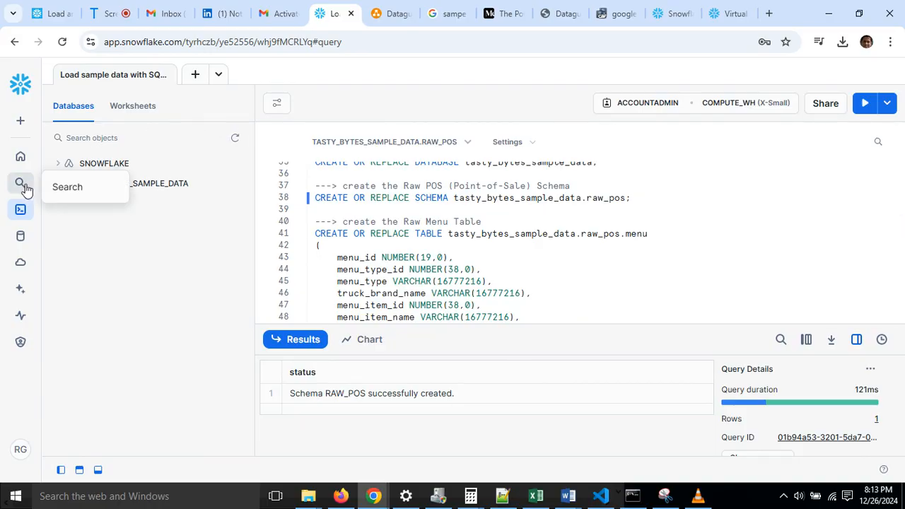
Create a new blank SQL worksheet.
left_click(21, 120)
left_click(20, 119)
left_click(21, 120)
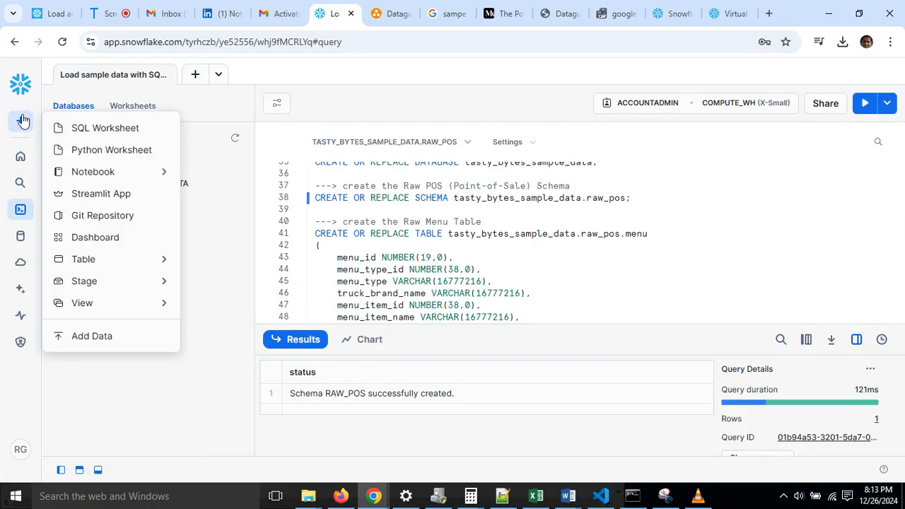
left_click(55, 126)
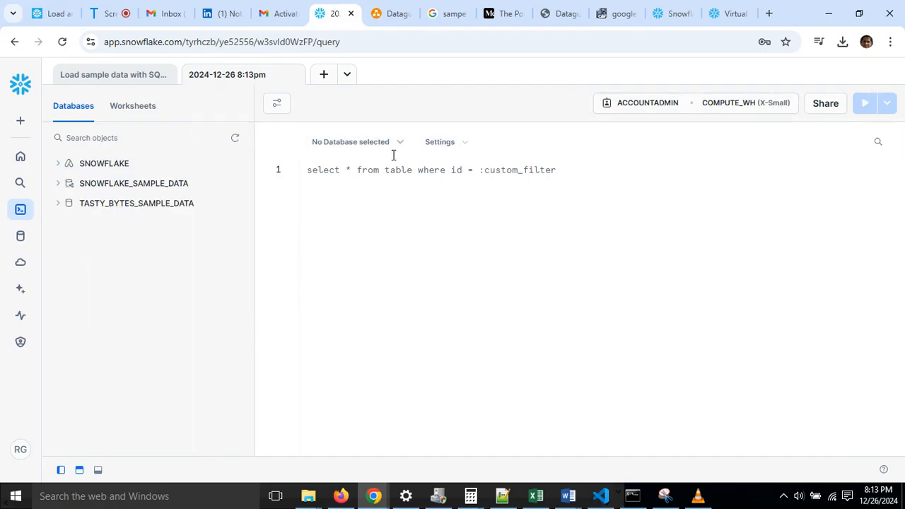
Set the new worksheet's context to database TASTY_BYTES_SAMPLE_DATA and schema RAW_POS, and return to the sample data loading worksheet.
left_click(400, 143)
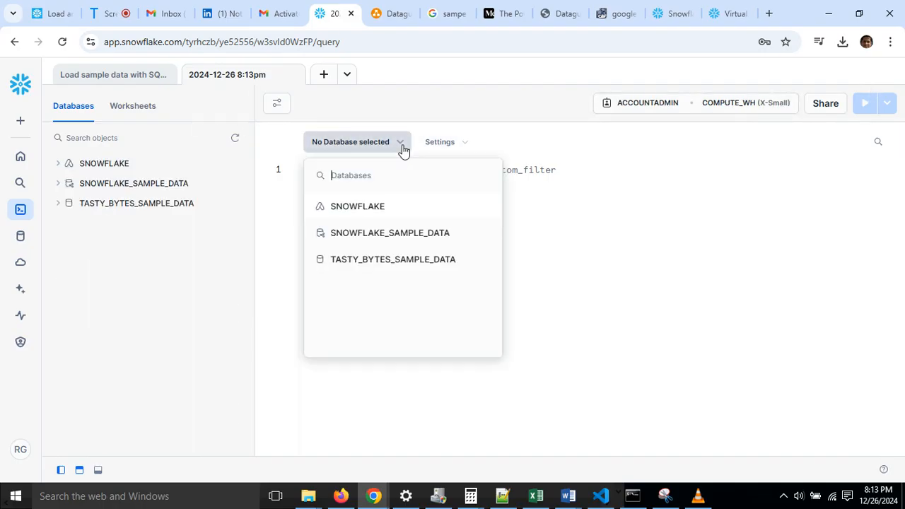
left_click(419, 262)
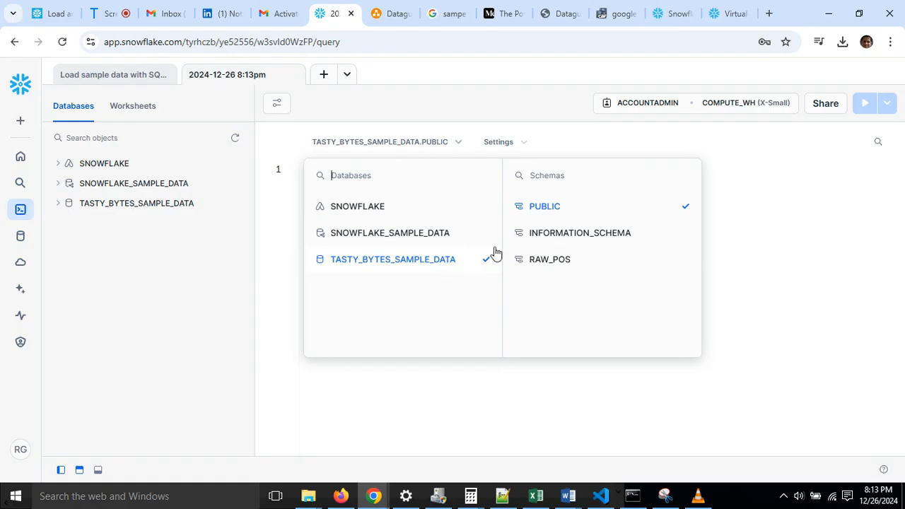
left_click(555, 270)
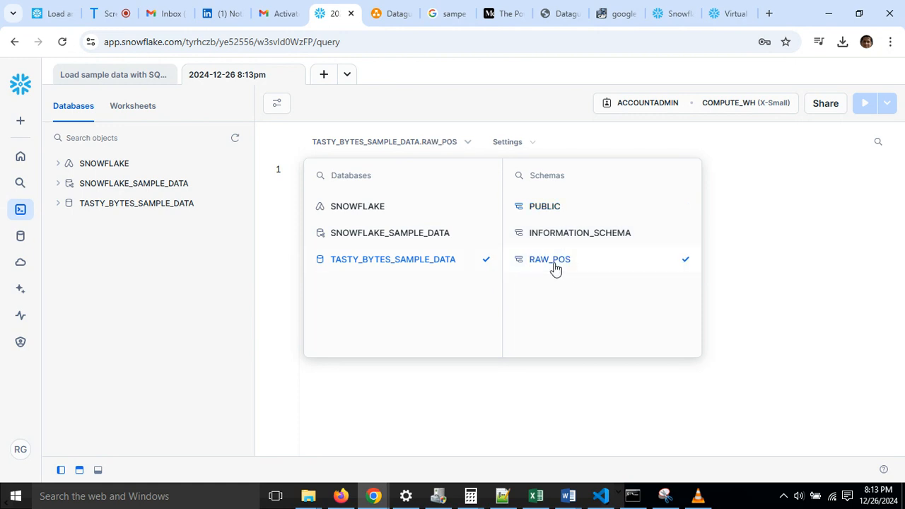
left_click(755, 250)
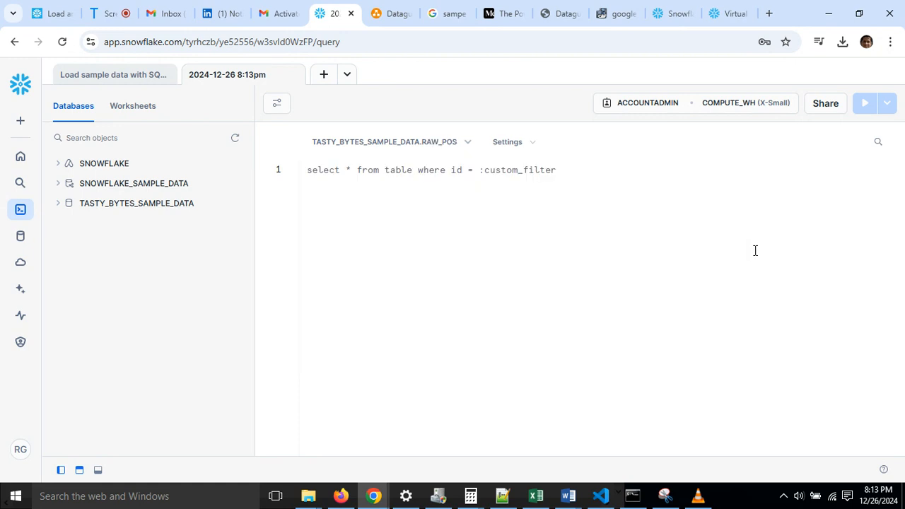
left_click(125, 73)
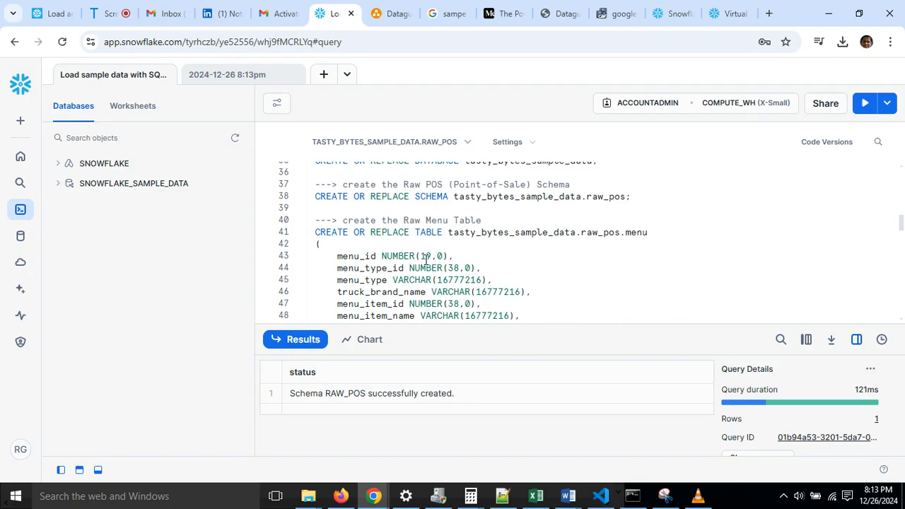
Create the menu table in tasty_bytes_sample_data.raw_pos by running only the CREATE OR REPLACE TABLE statement on lines 41 to 54.
scroll(469, 277, "down", 2)
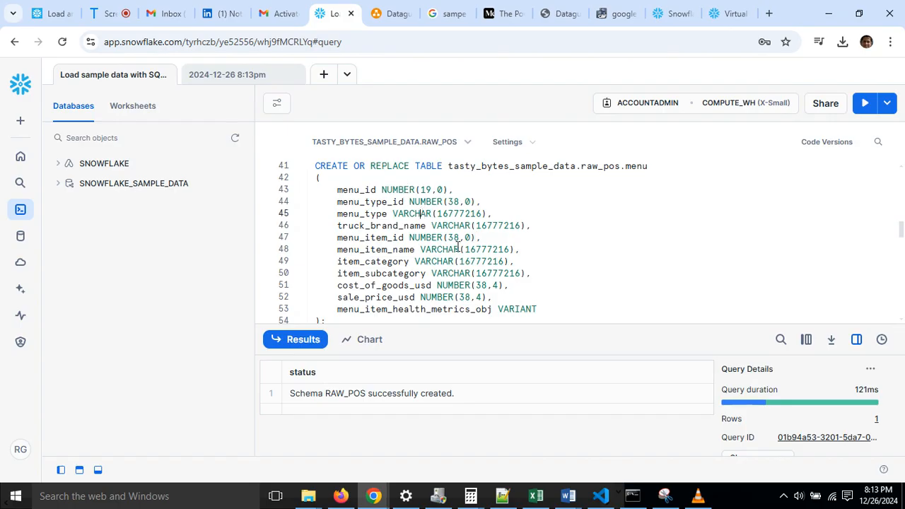
scroll(466, 254, "down", 2)
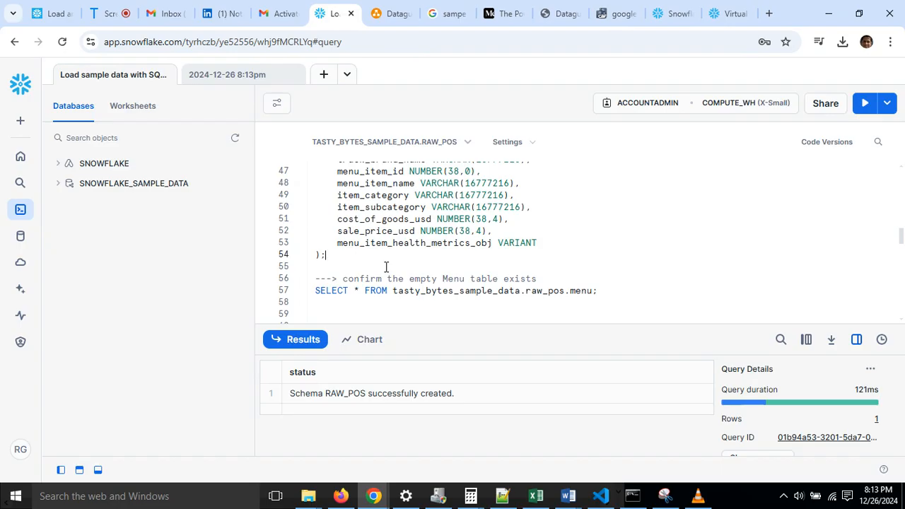
key("shift+Up")
key("shift+Up")
key("shift+Up")
key("shift+Up")
key("shift+Up")
key("shift+Up")
key("shift+Up")
key("shift+Up")
key("shift+Up")
key("shift+Up")
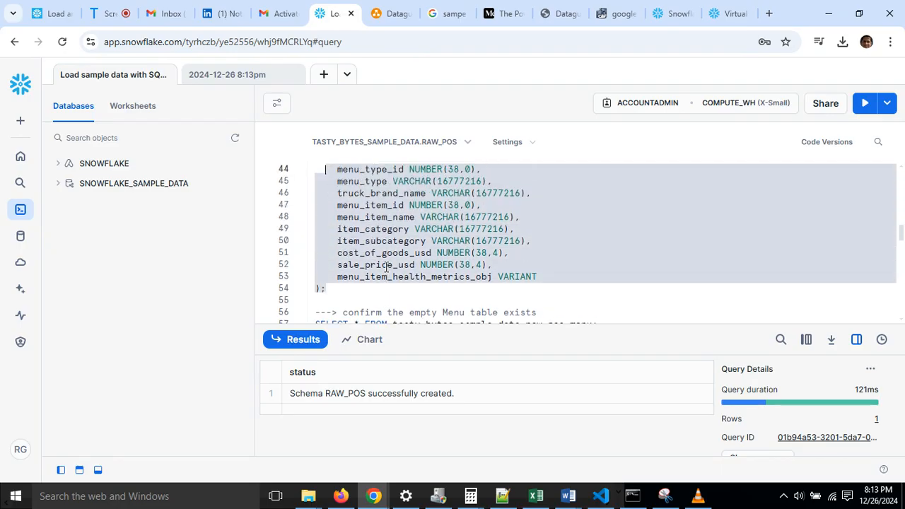
key("shift+Up")
key("shift+Up")
key("shift+Up")
key("shift+Up")
key("shift+Up")
key("shift+Down")
key("shift+Down")
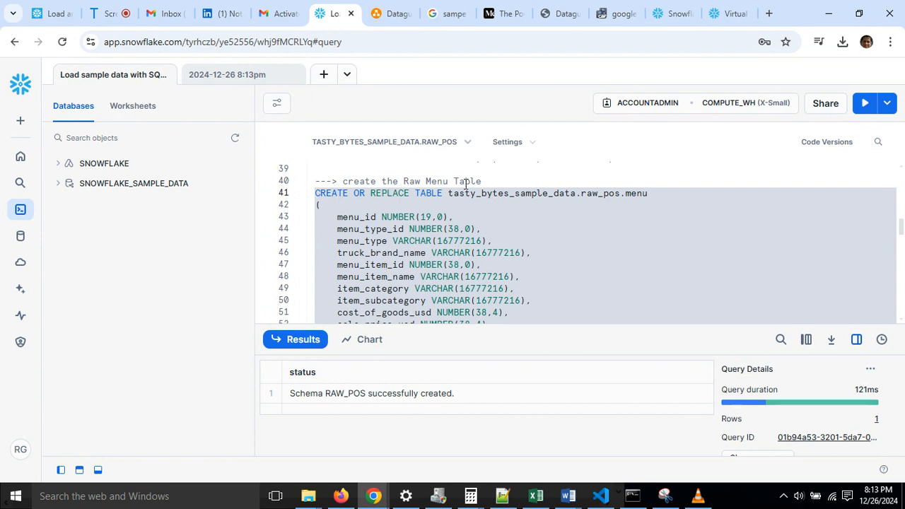
left_click(857, 113)
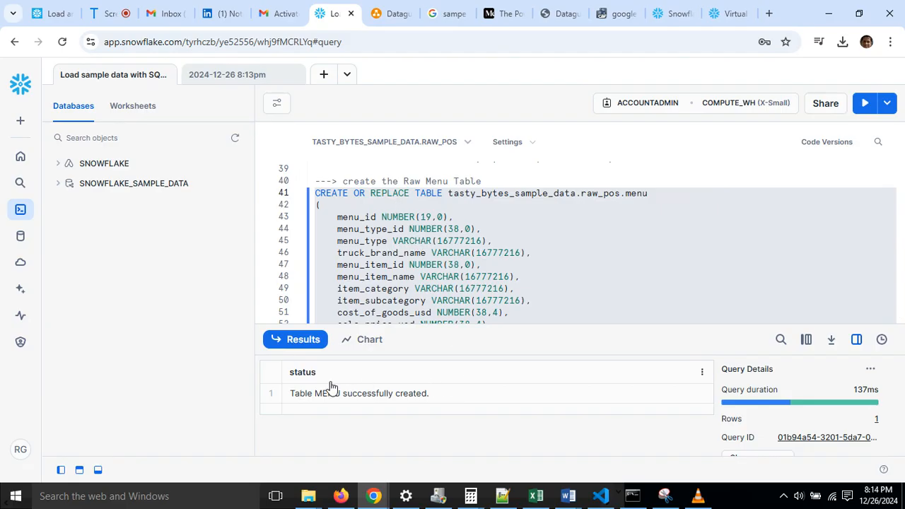
Review the query details of the table creation and the menu table's column definitions in the worksheet.
mouse_move(832, 425)
scroll(891, 397, "down", 1)
mouse_move(891, 397)
left_mouse_down()
mouse_move(890, 424)
mouse_move(886, 380)
left_mouse_up()
scroll(401, 267, "down", 3)
scroll(401, 269, "up", 1)
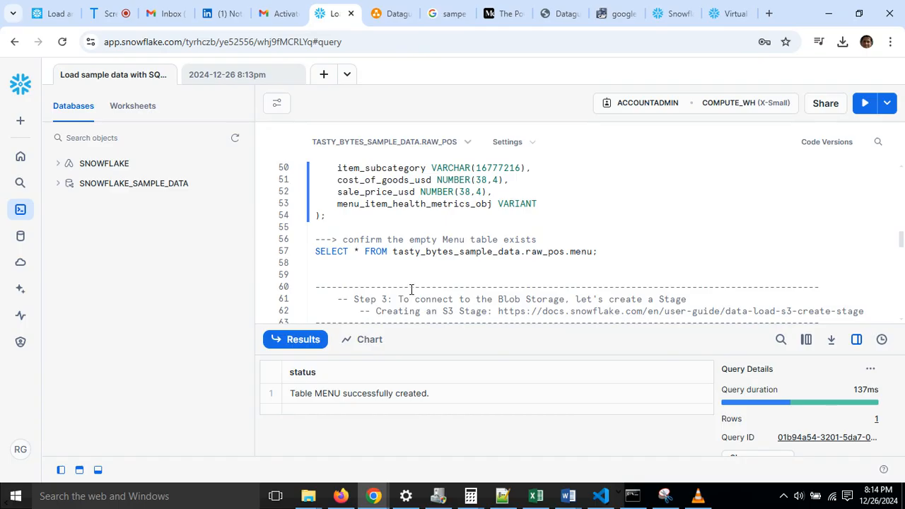
scroll(486, 297, "up", 1)
scroll(487, 297, "down", 1)
scroll(486, 296, "up", 2)
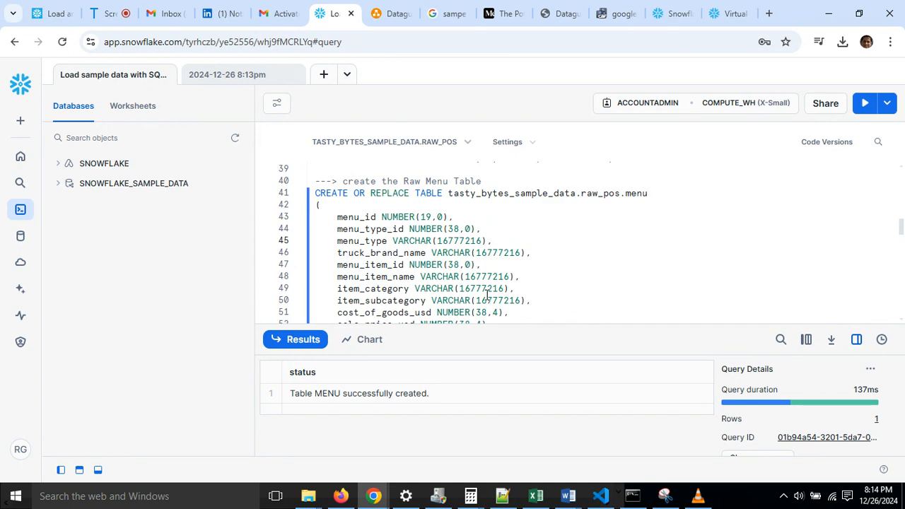
scroll(486, 296, "up", 1)
left_click(638, 259)
Query the new menu table by running only the SELECT * FROM tasty_bytes_sample_data.raw_pos.menu statement on line 57.
scroll(634, 289, "down", 5)
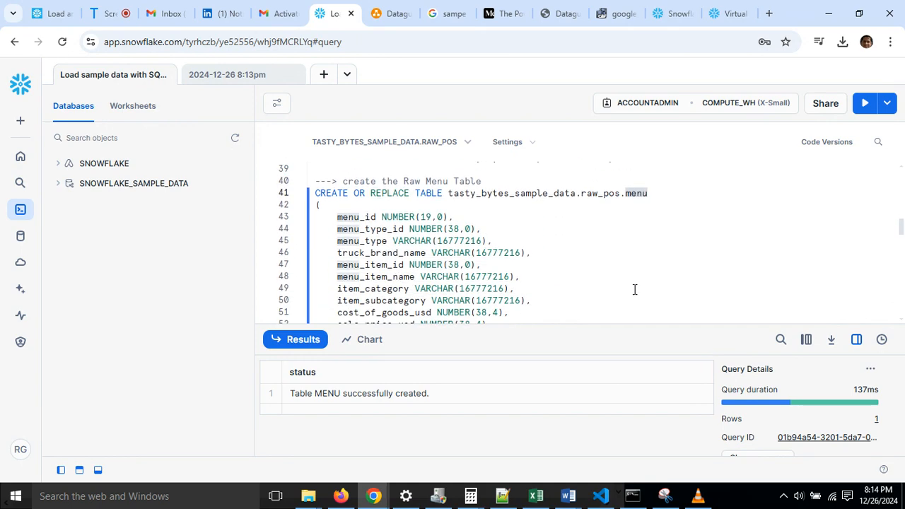
left_click(605, 183)
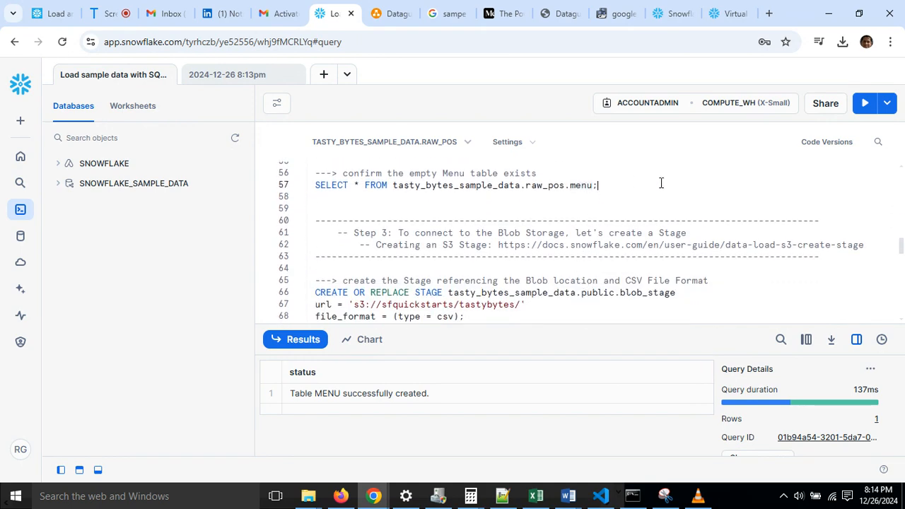
key("shift+Home")
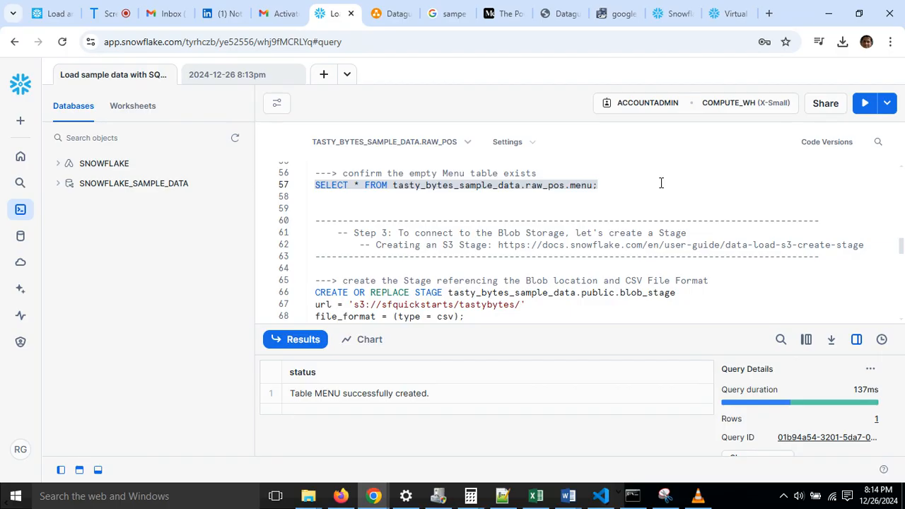
left_click(864, 102)
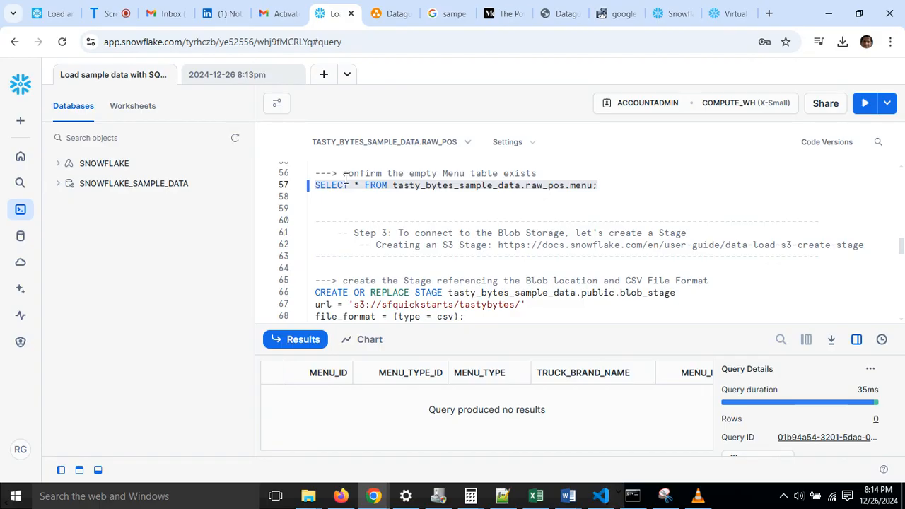
Open the account's Query History and examine the status, user, warehouse and duration of the executed statements.
mouse_move(25, 213)
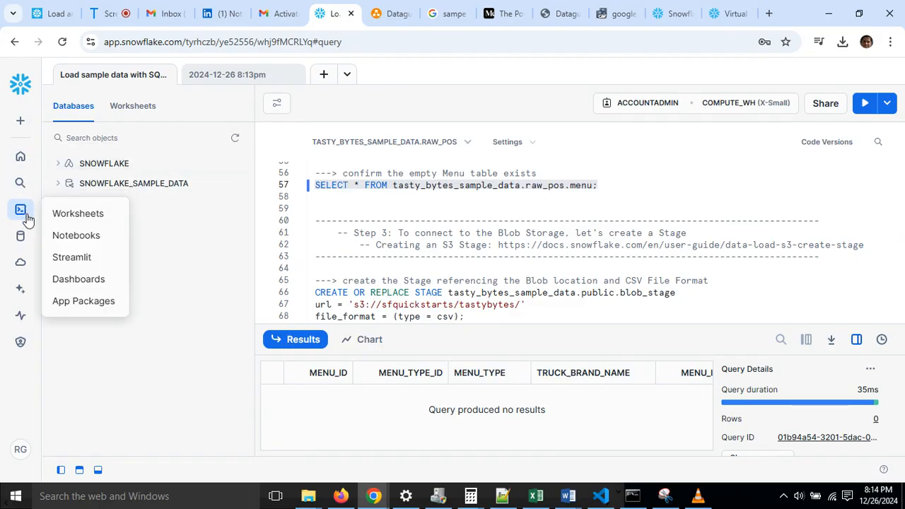
mouse_move(25, 311)
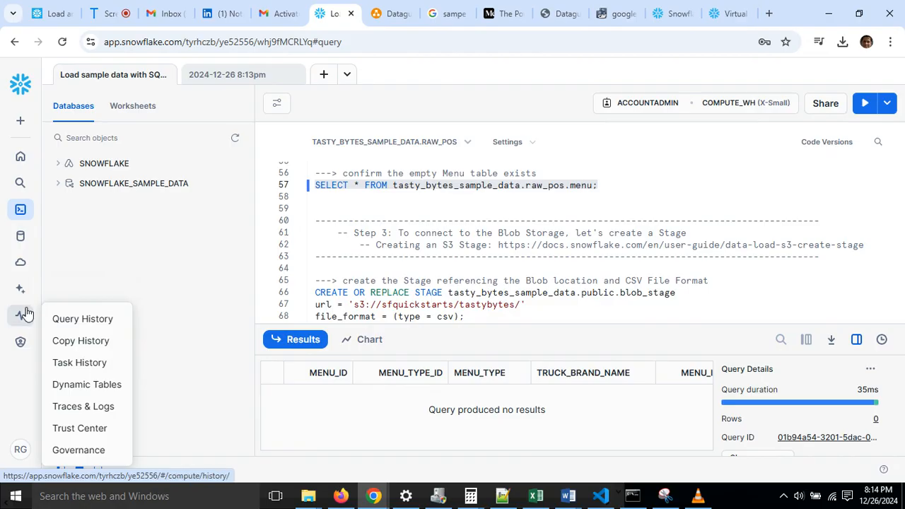
left_click(69, 323)
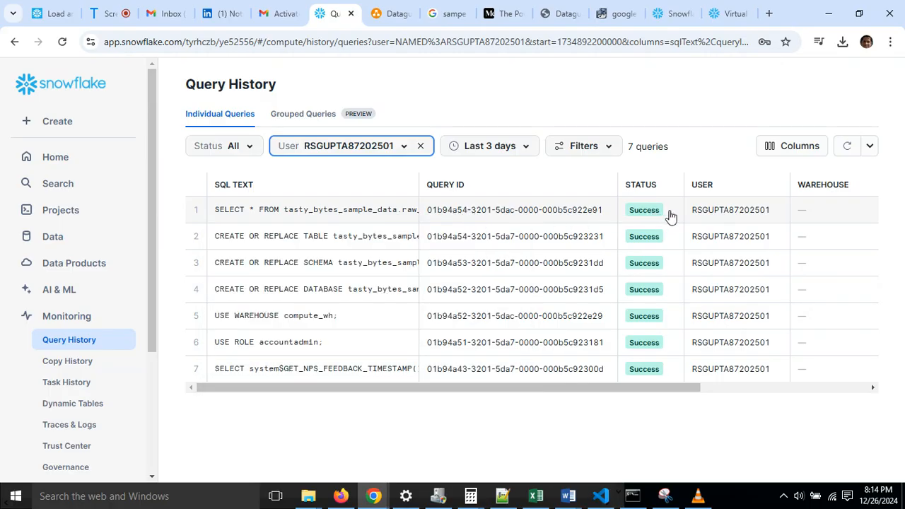
mouse_move(722, 210)
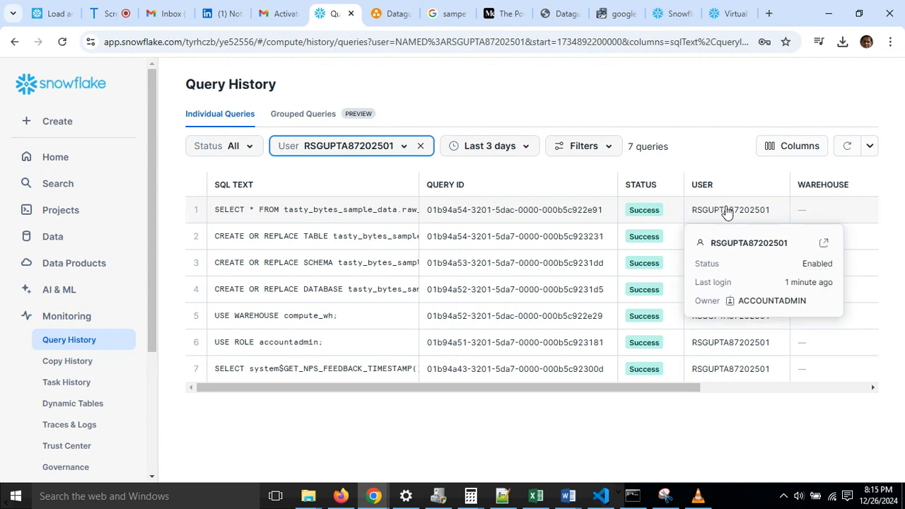
left_click_drag(672, 388, 743, 393)
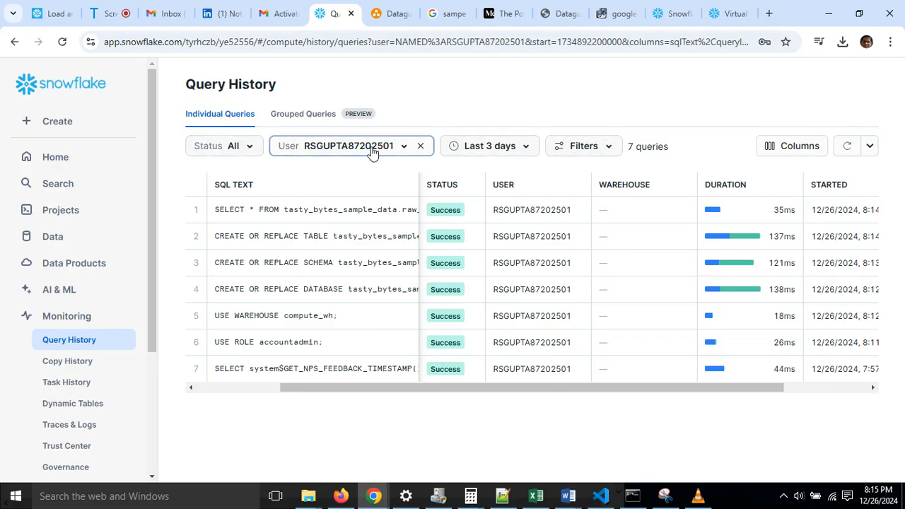
Filter the query history by the warehouse COMPUTE_WH.
left_click(523, 148)
left_click(585, 146)
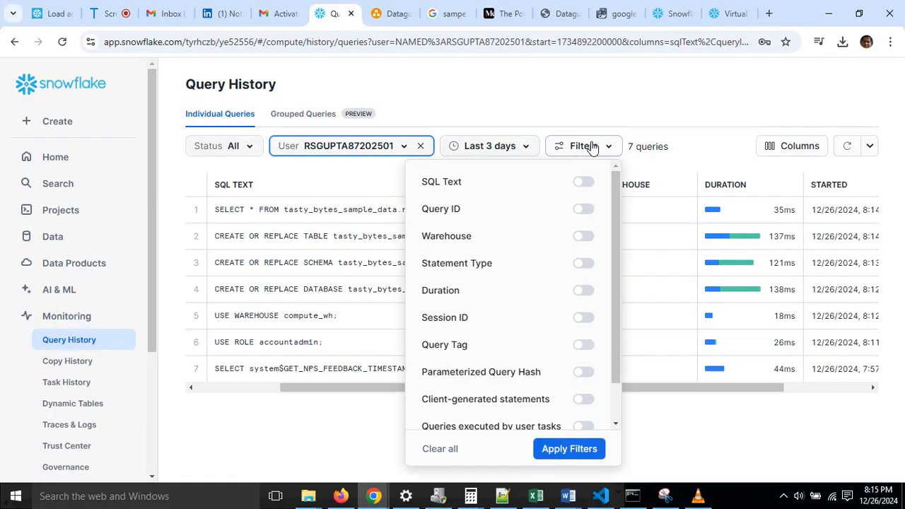
left_click(583, 237)
left_click(585, 263)
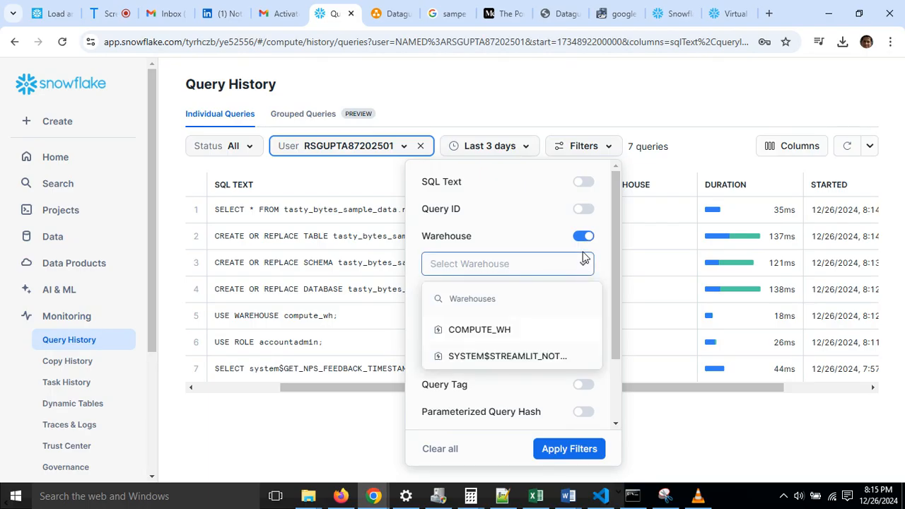
scroll(585, 265, "down", 1)
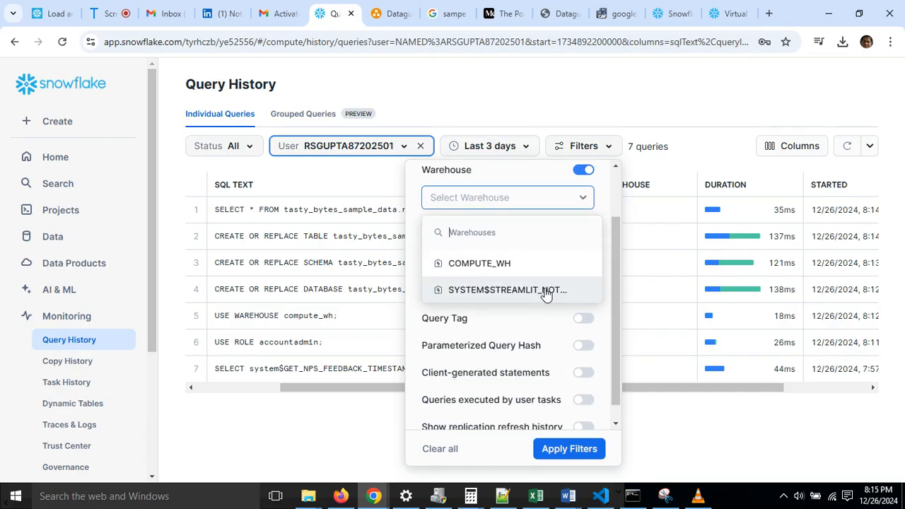
left_click(496, 266)
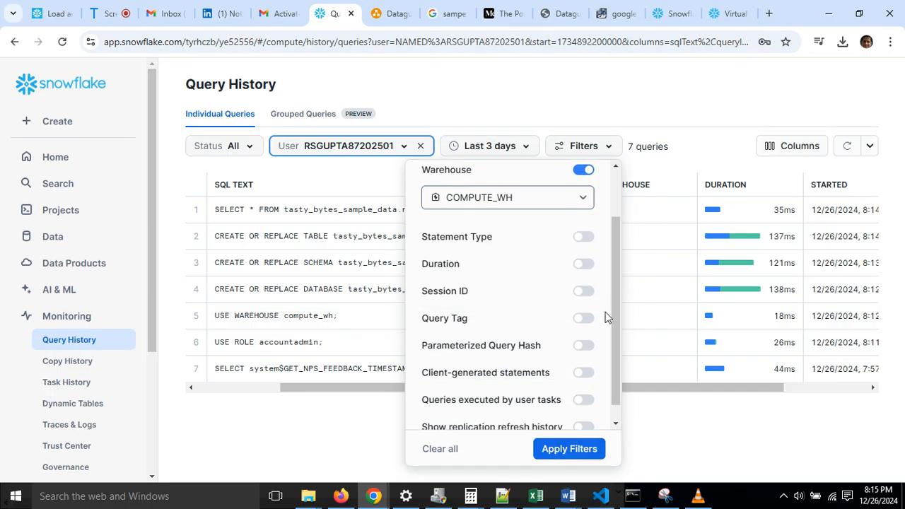
scroll(606, 315, "up", 2)
scroll(593, 419, "down", 3)
left_click(582, 450)
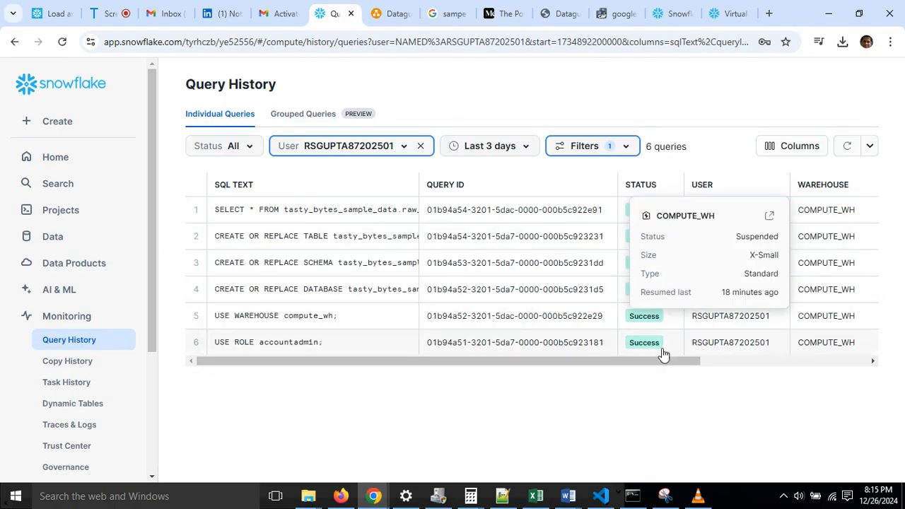
Open the history entry for the SELECT on the menu table and examine its details, profile and telemetry.
left_click_drag(651, 361, 370, 412)
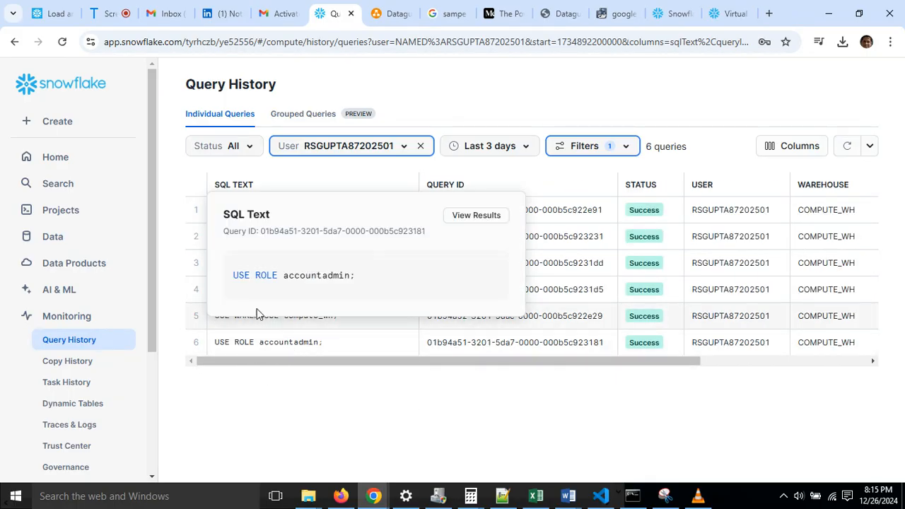
left_click(287, 218)
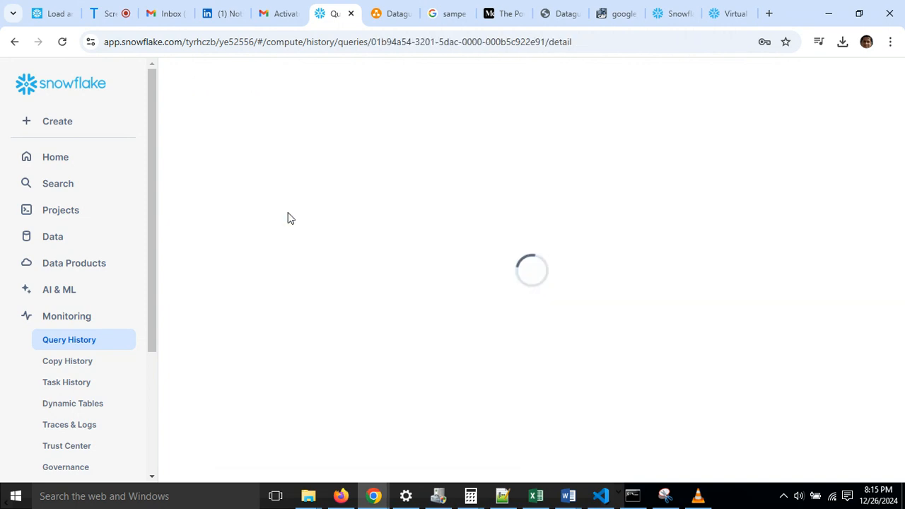
scroll(341, 251, "down", 4)
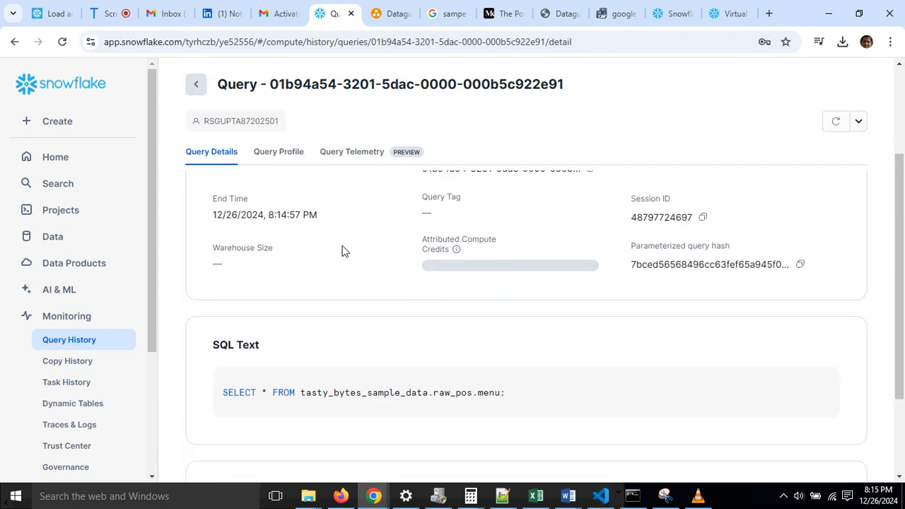
scroll(337, 258, "up", 1)
scroll(332, 257, "up", 4)
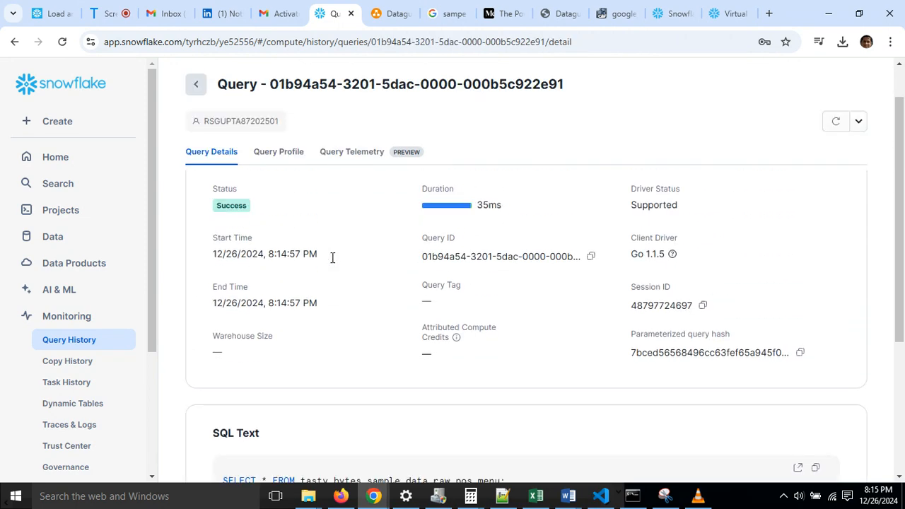
left_click(296, 154)
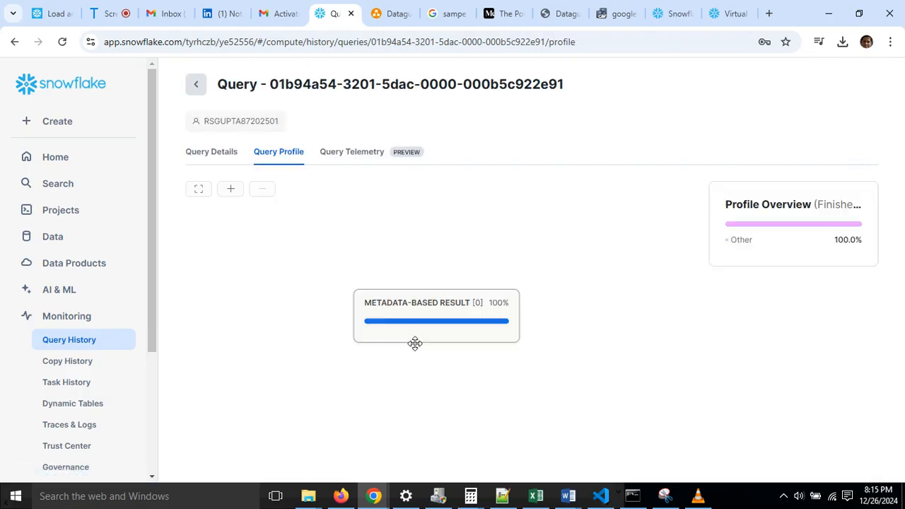
left_click(354, 156)
left_click(219, 159)
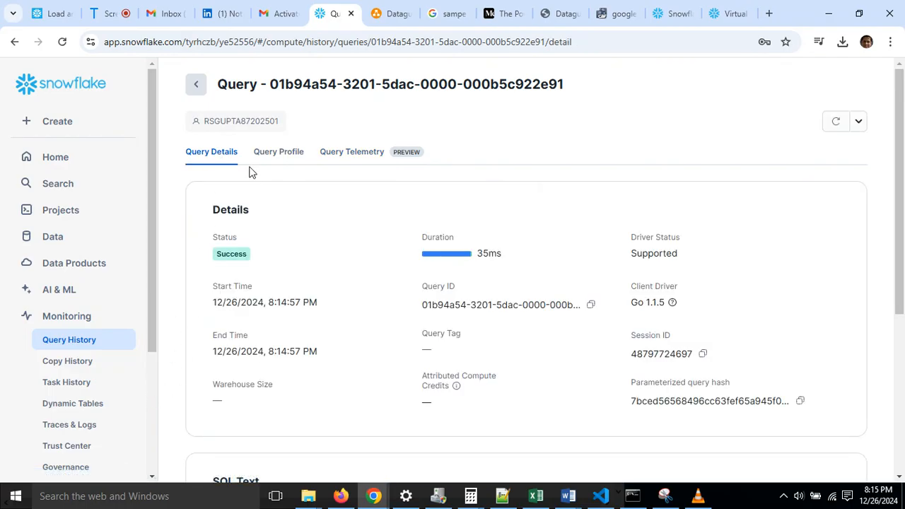
left_click_drag(150, 162, 153, 182)
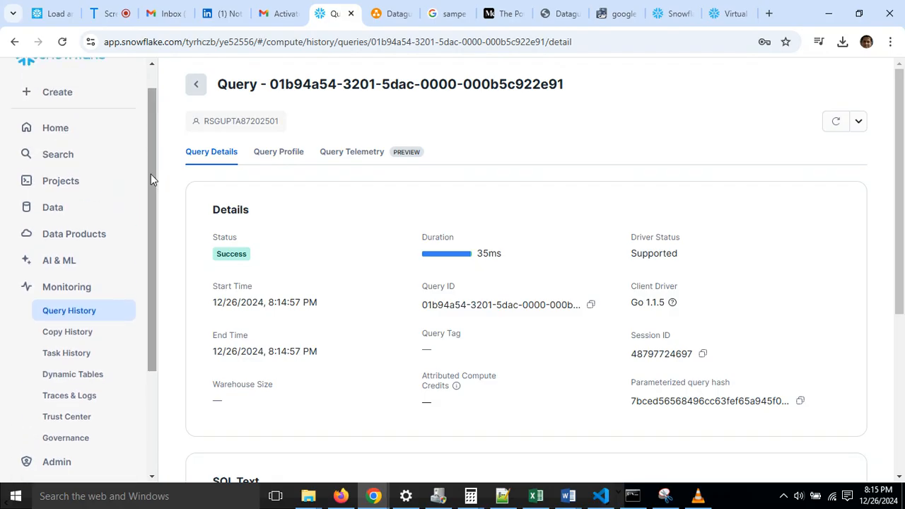
left_click_drag(151, 174, 163, 160)
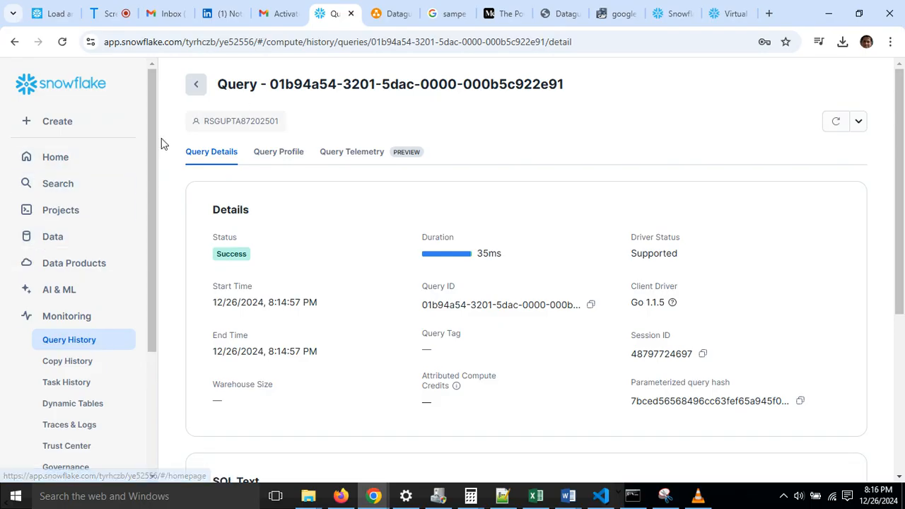
Return to the home page and reopen the worksheet "Load sample data with SQL from S3 bucket" at the menu table statement.
left_click(198, 85)
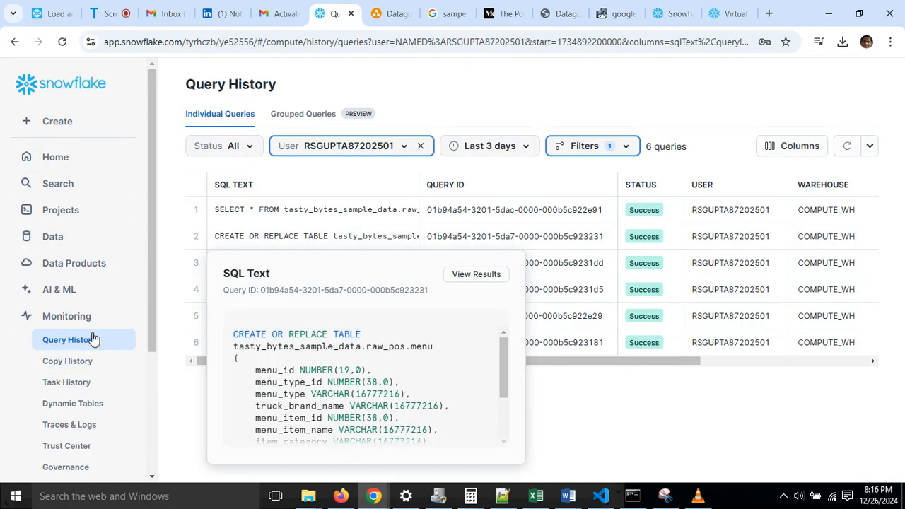
left_click(58, 160)
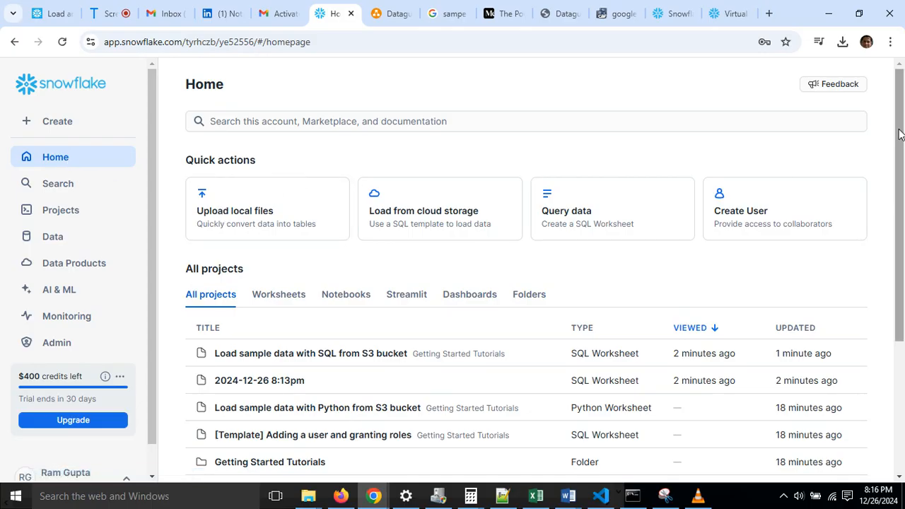
left_click_drag(899, 134, 884, 238)
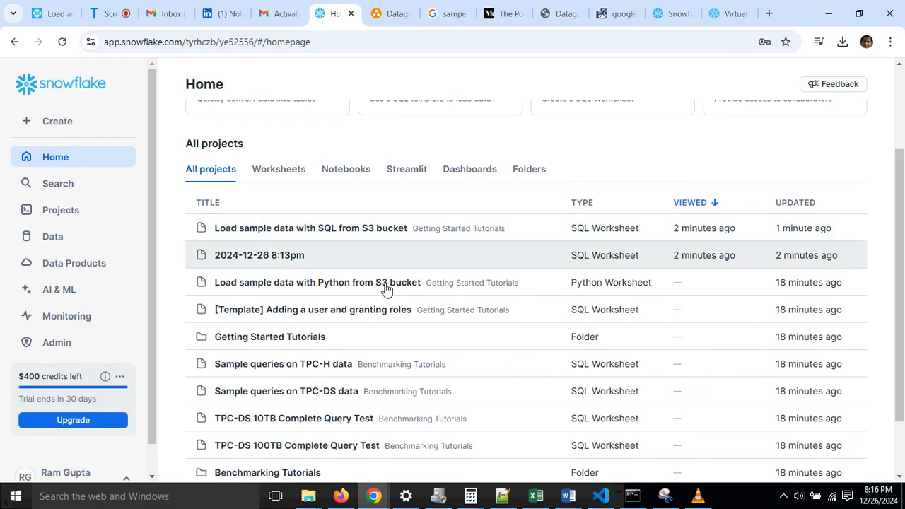
scroll(414, 328, "up", 2)
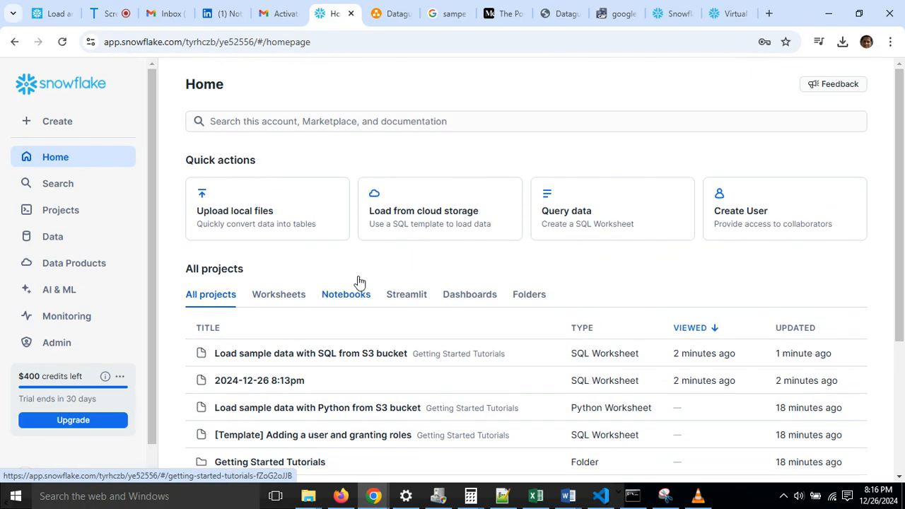
left_click(257, 353)
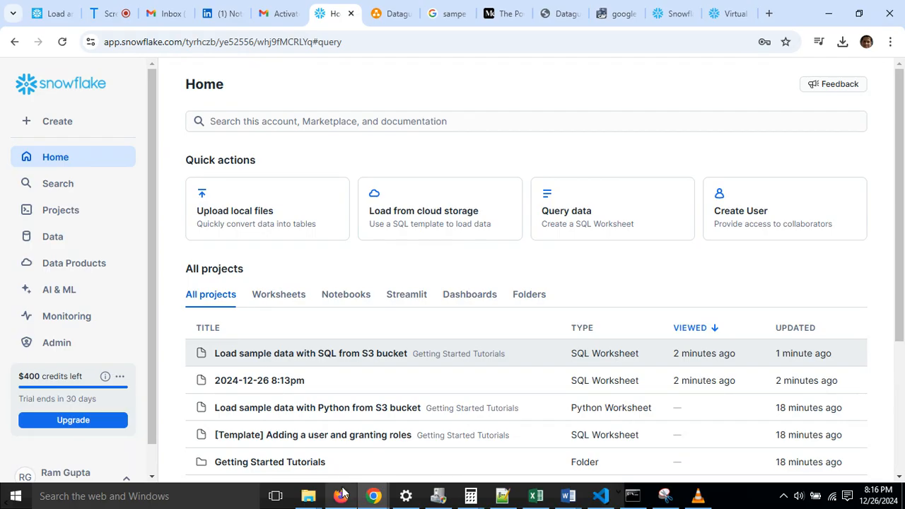
scroll(407, 224, "down", 10)
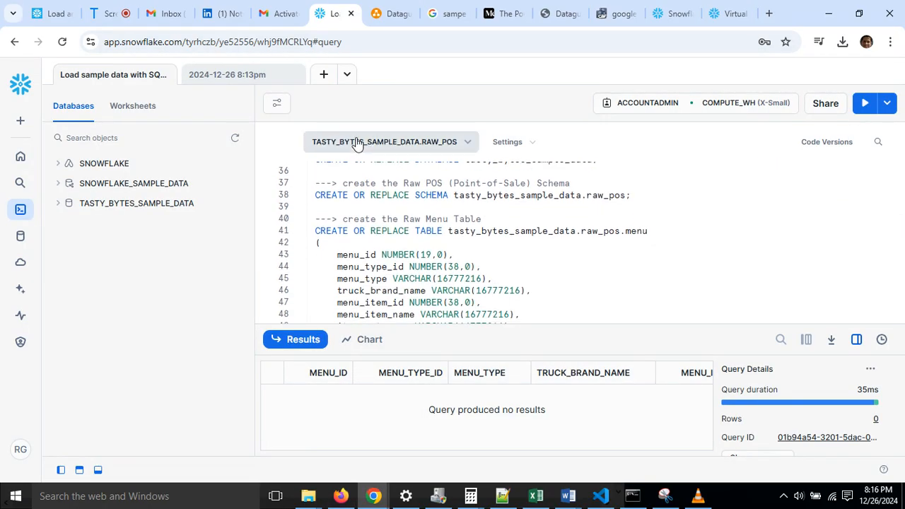
Rename the worksheet "2024-12-26 8:13pm" to TEST_SQL.
double_click(130, 74)
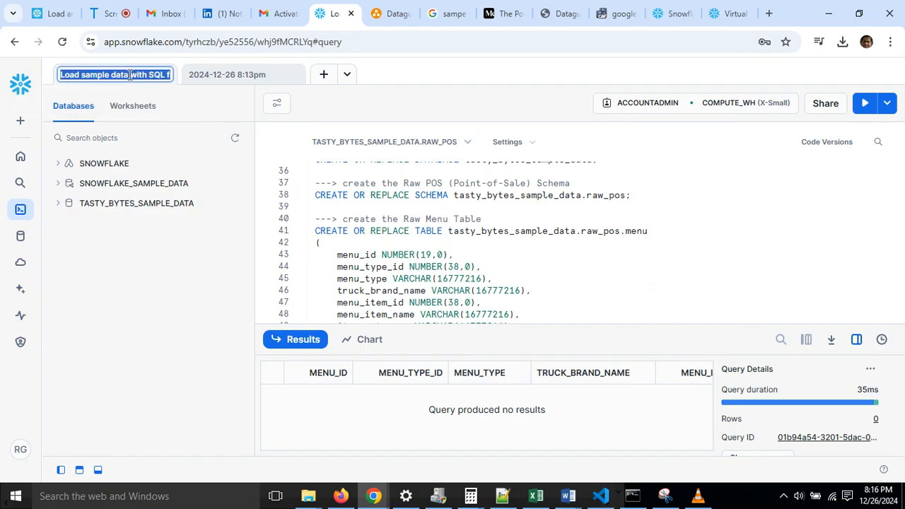
double_click(226, 75)
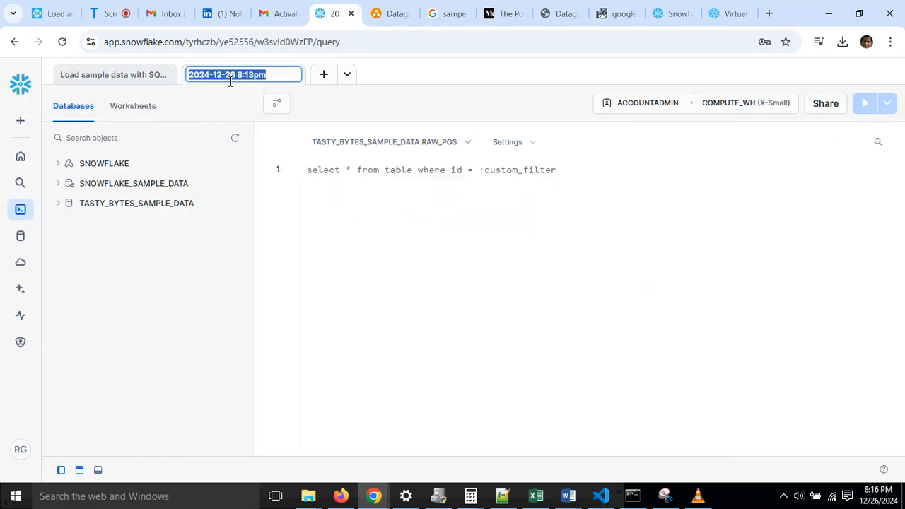
type("TEST_SQL")
key("Return")
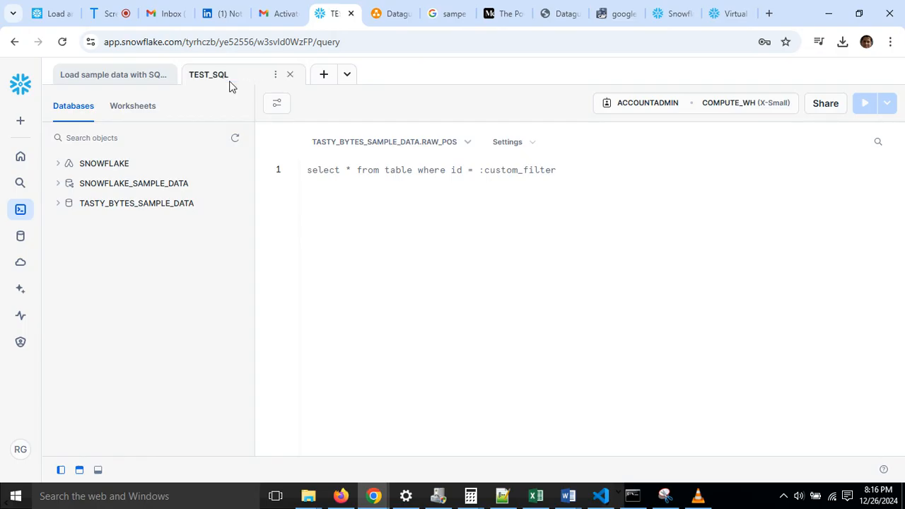
Check the available worksheet types and add a new blank SQL worksheet after TEST_SQL.
left_click(348, 75)
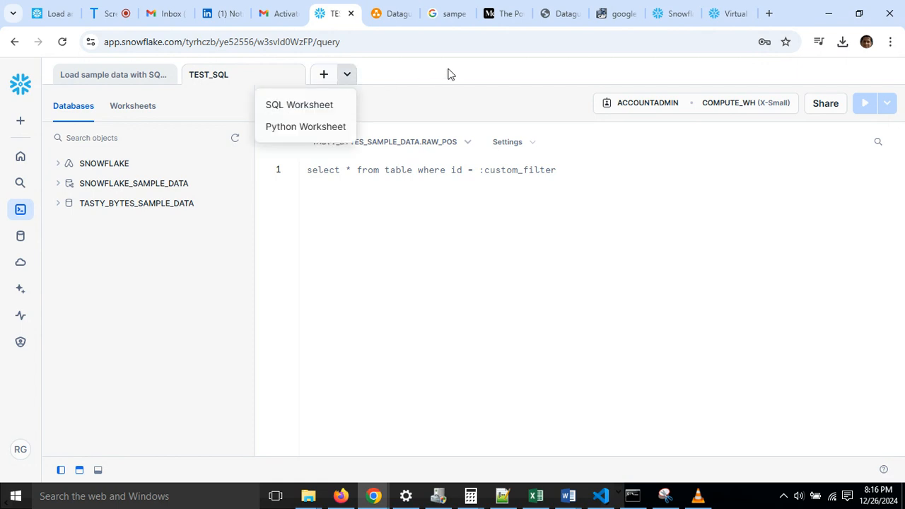
left_click(364, 81)
left_click(324, 78)
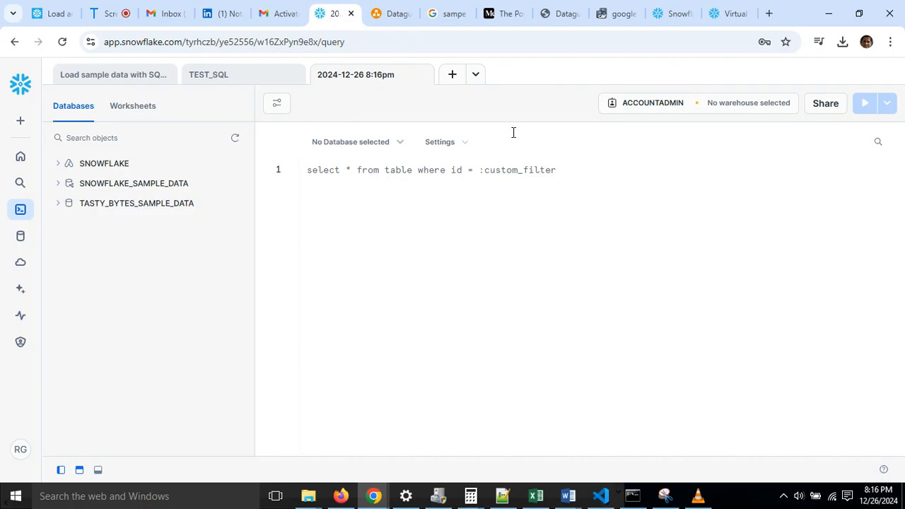
Return to the sample data worksheet and review Step 1, which sets the accountadmin role and the compute_wh warehouse.
left_click(127, 81)
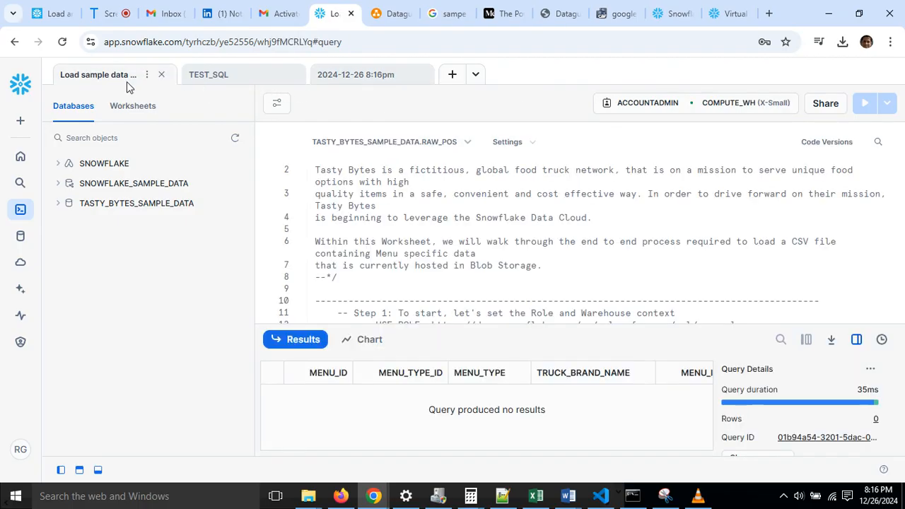
scroll(450, 262, "up", 6)
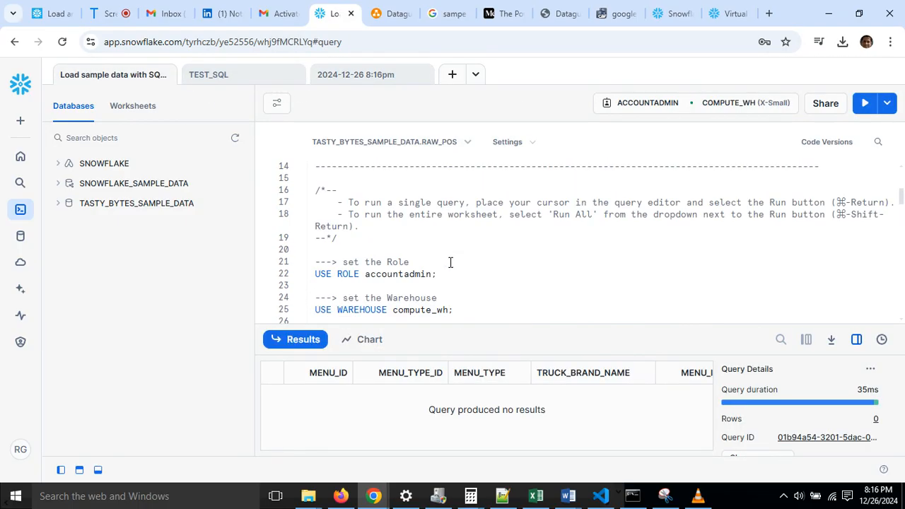
scroll(449, 261, "down", 3)
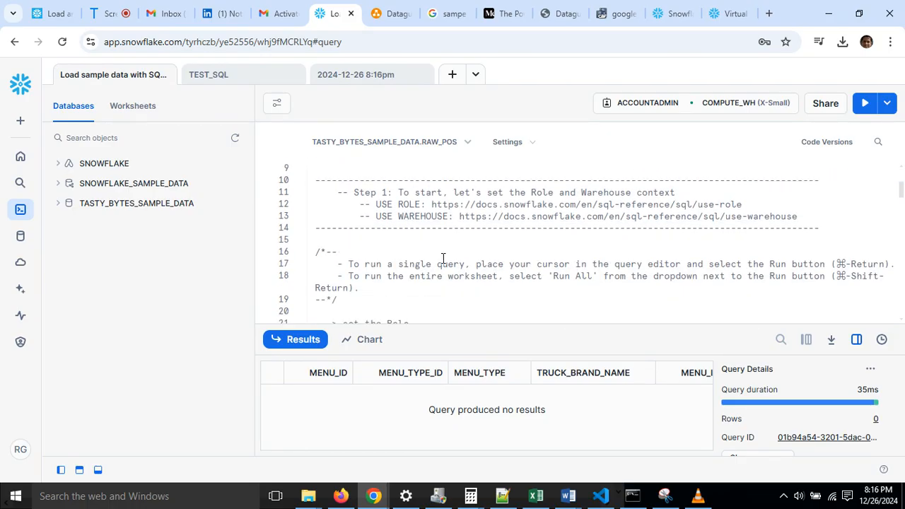
scroll(443, 259, "down", 2)
scroll(424, 252, "up", 2)
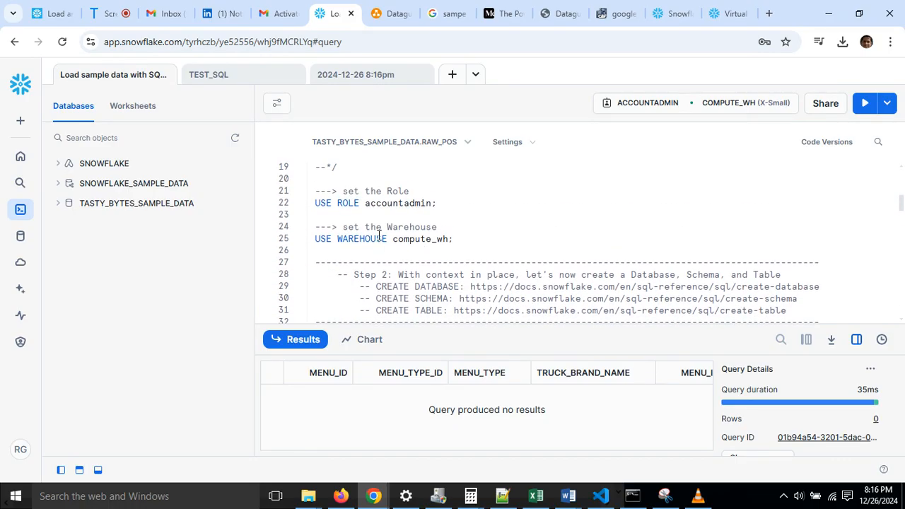
scroll(378, 236, "down", 2)
scroll(414, 234, "up", 2)
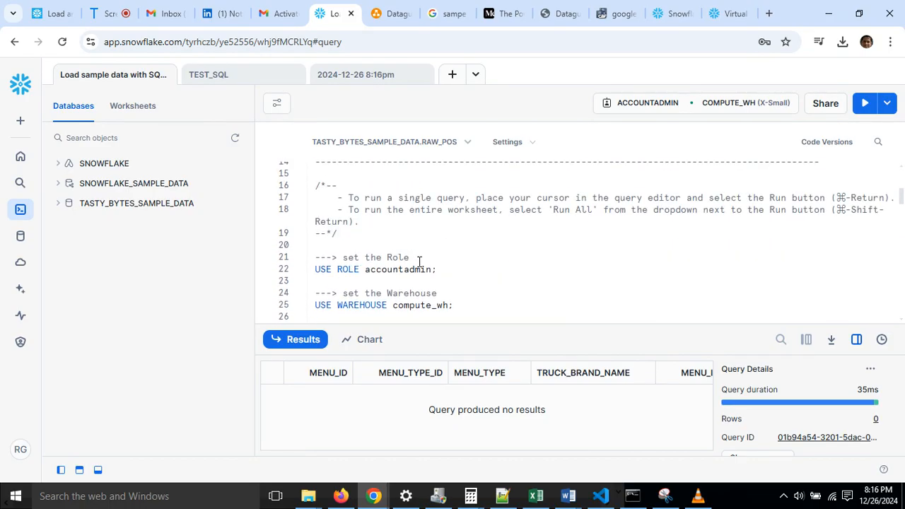
left_click_drag(442, 269, 308, 258)
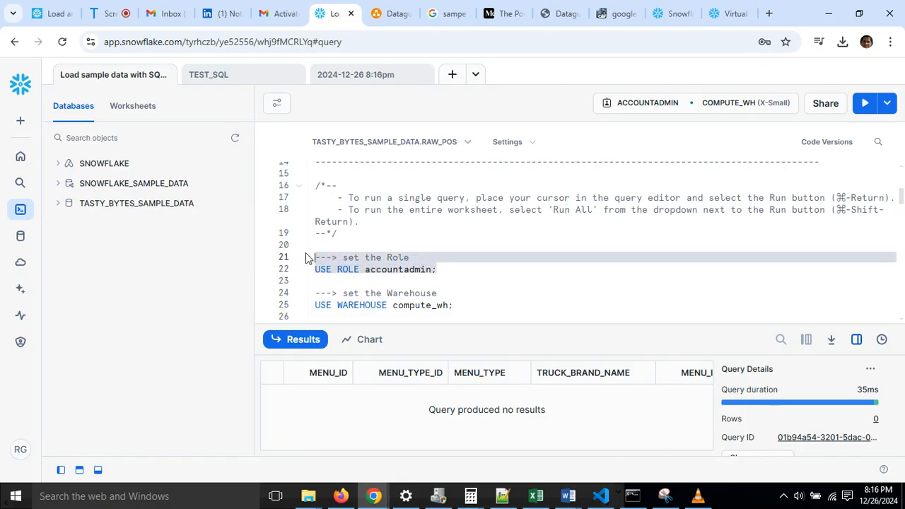
scroll(428, 276, "down", 1)
left_click_drag(460, 241, 318, 227)
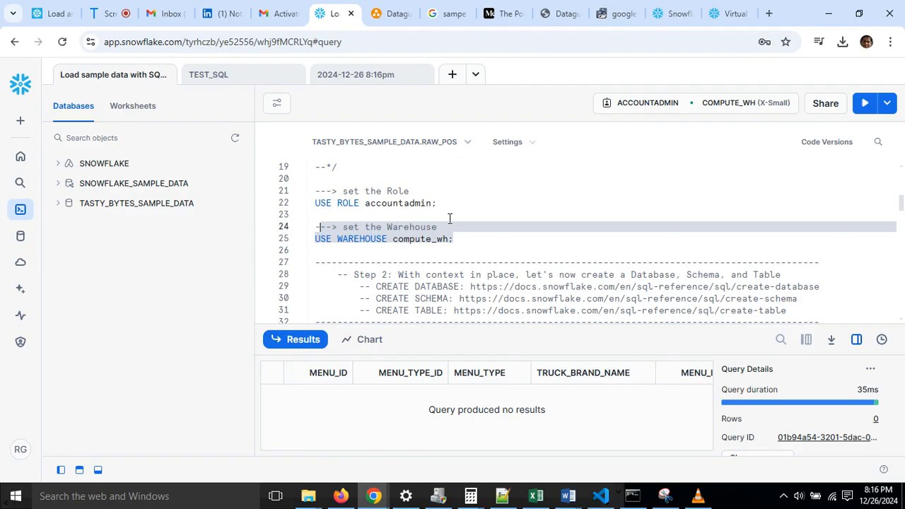
Review the Step 2 statements that create the Tasty Bytes database, schema and menu table, continuing to the Step 3 stage statement.
scroll(466, 238, "down", 1)
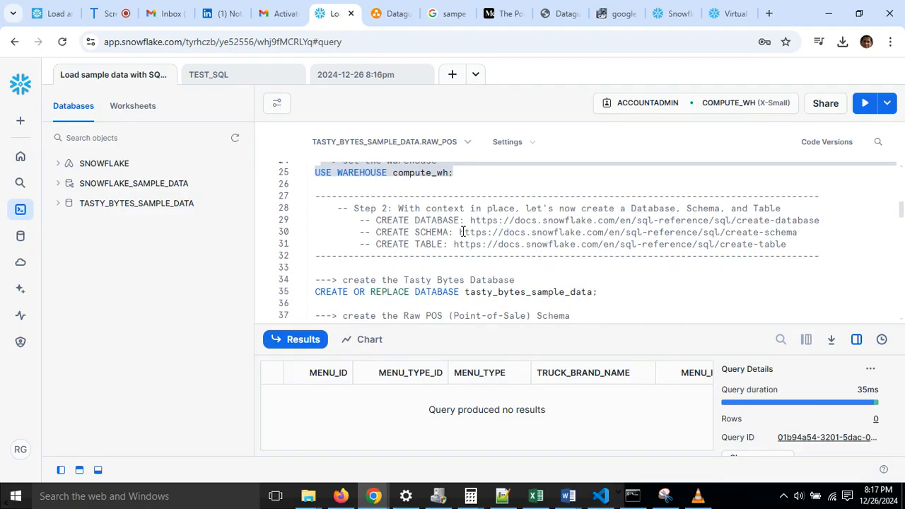
scroll(454, 232, "down", 1)
scroll(454, 278, "up", 1)
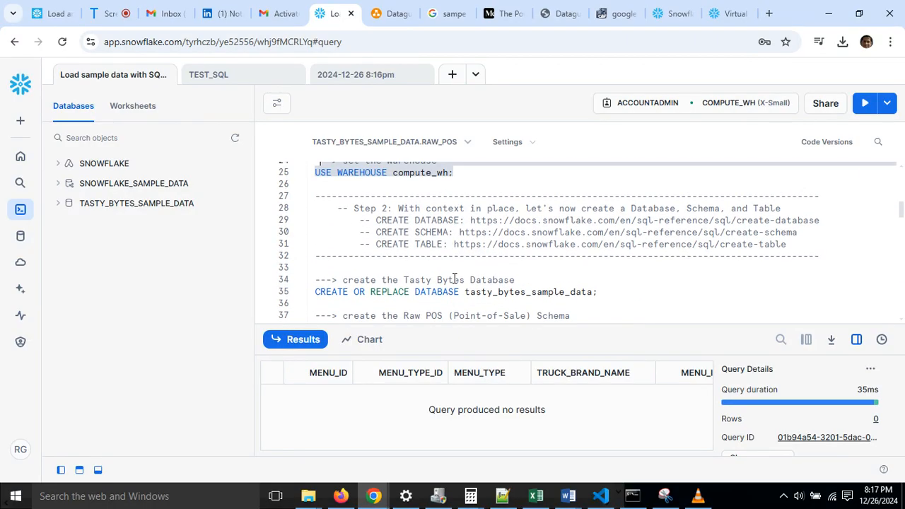
left_click(415, 317)
left_click_drag(364, 219, 433, 220)
left_click(434, 232)
scroll(427, 244, "down", 3)
scroll(429, 247, "down", 4)
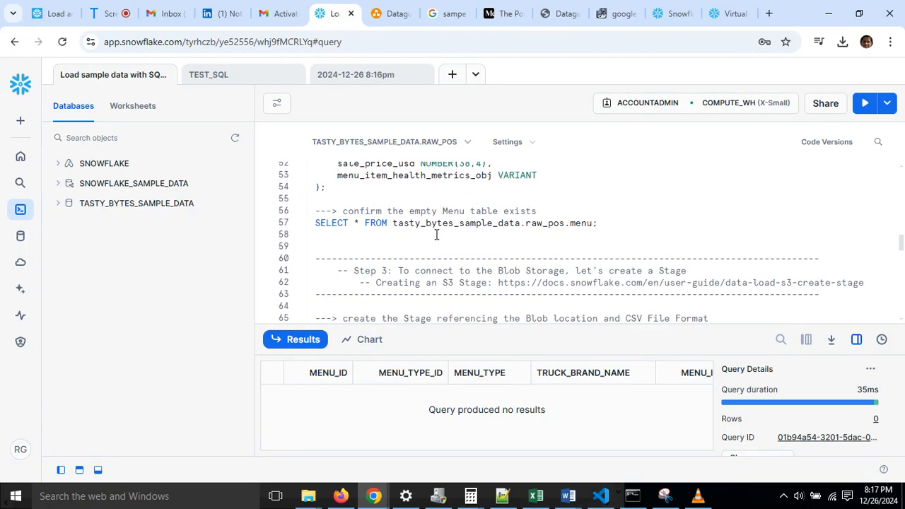
scroll(436, 235, "down", 2)
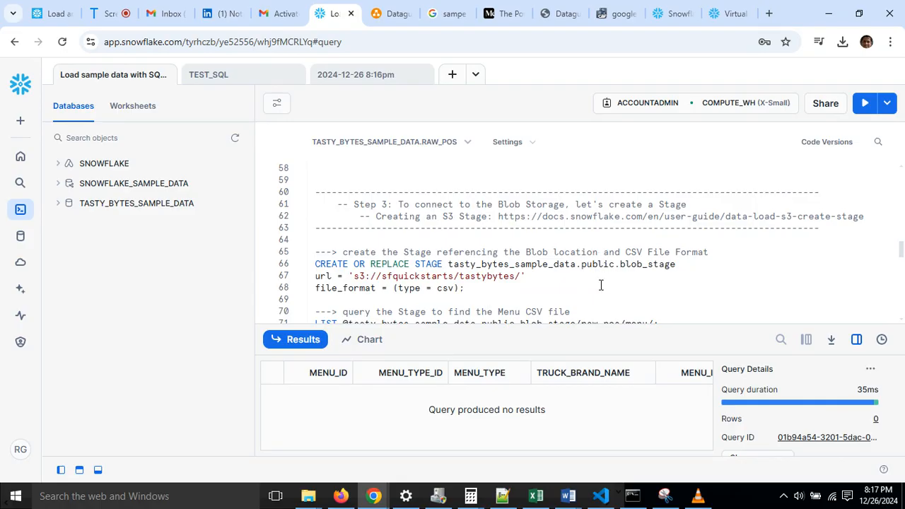
Copy the stage URL s3://sfquickstarts/tastybytes/ from the worksheet and search the web for it in a new browser tab.
left_click_drag(355, 276, 521, 278)
key("ctrl+c")
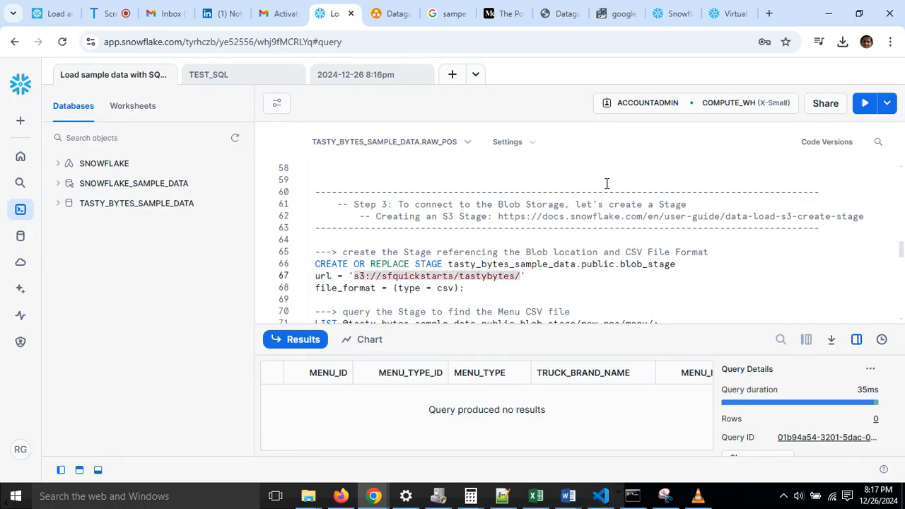
left_click(770, 12)
key("ctrl+v")
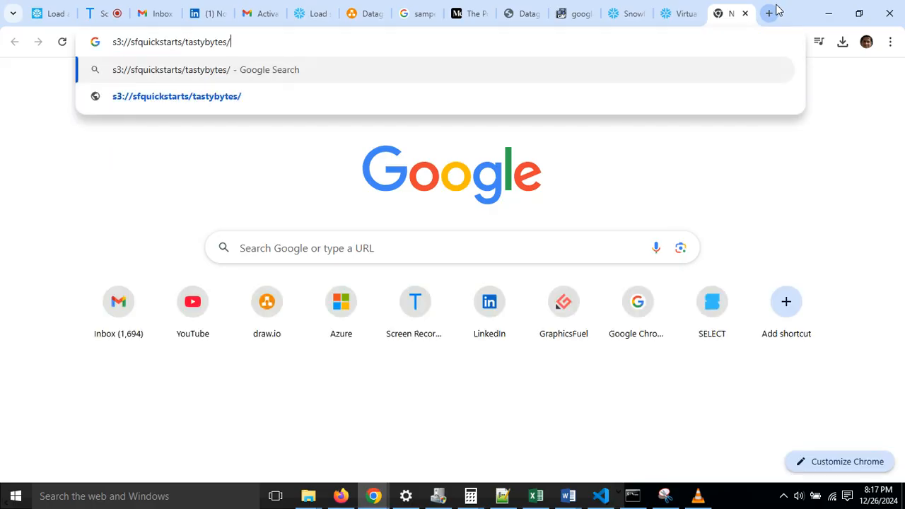
key("Return")
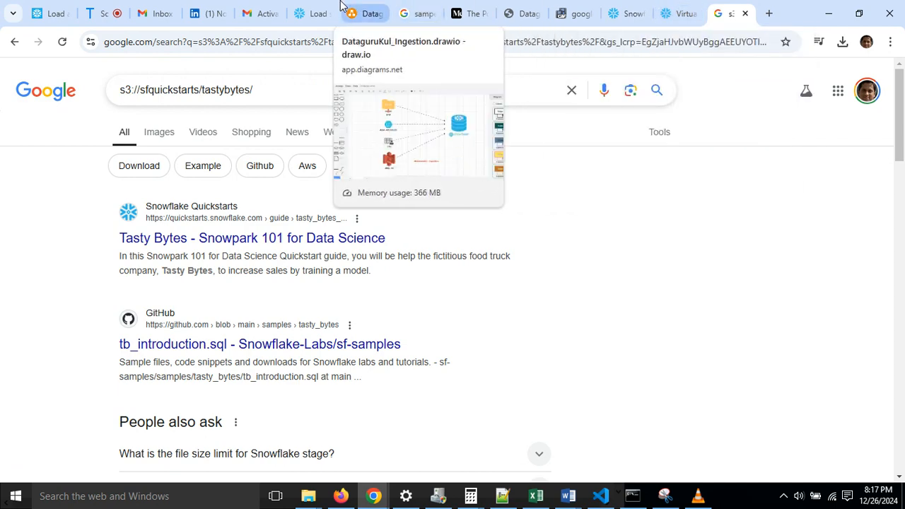
Return to the Snowflake worksheet and review the statements that create blob_stage with the CSV file format and list its menu files.
left_click(319, 11)
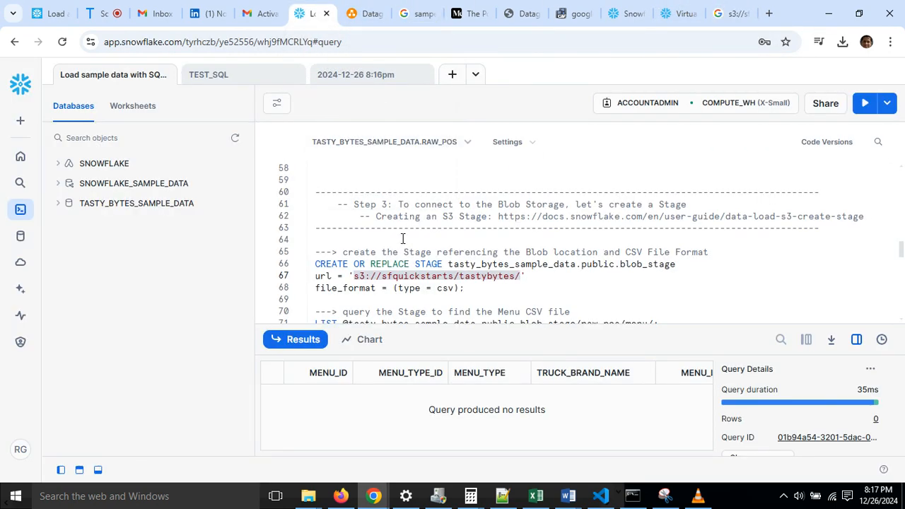
scroll(445, 265, "down", 1)
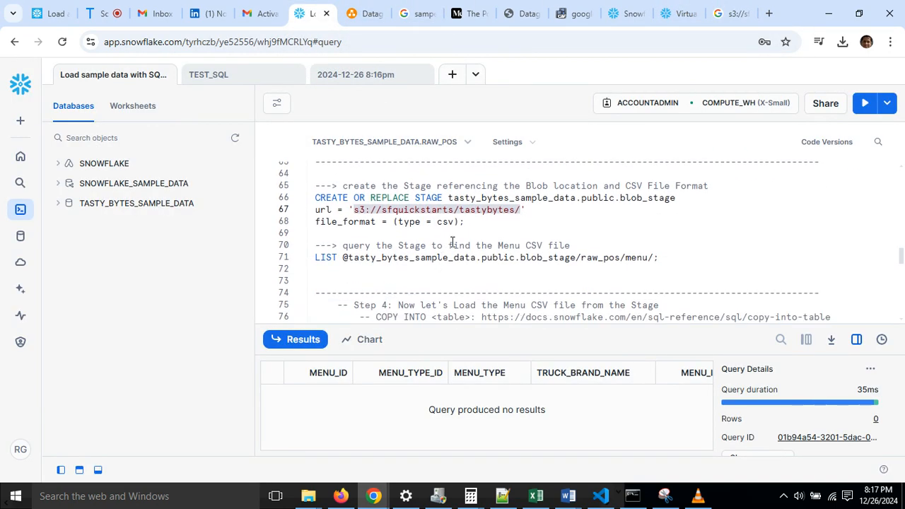
left_click(456, 236)
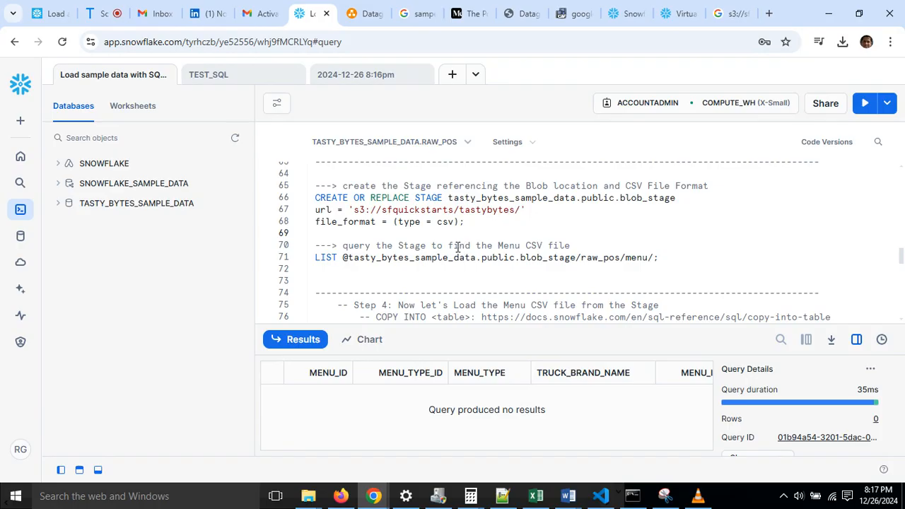
scroll(446, 255, "up", 1)
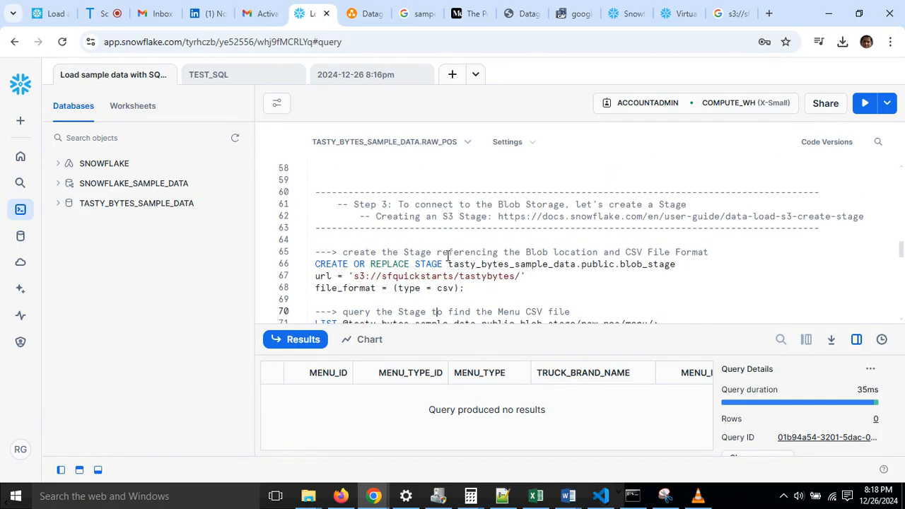
left_click_drag(313, 244, 364, 288)
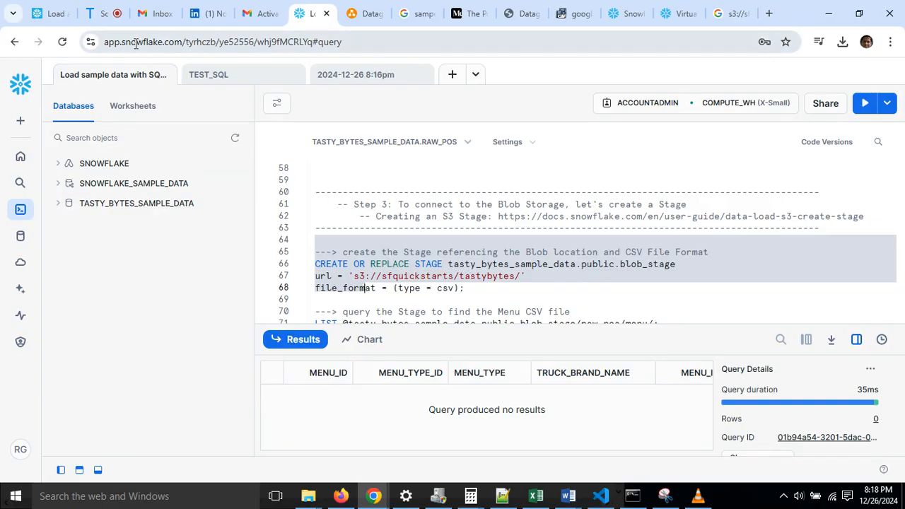
left_click(104, 7)
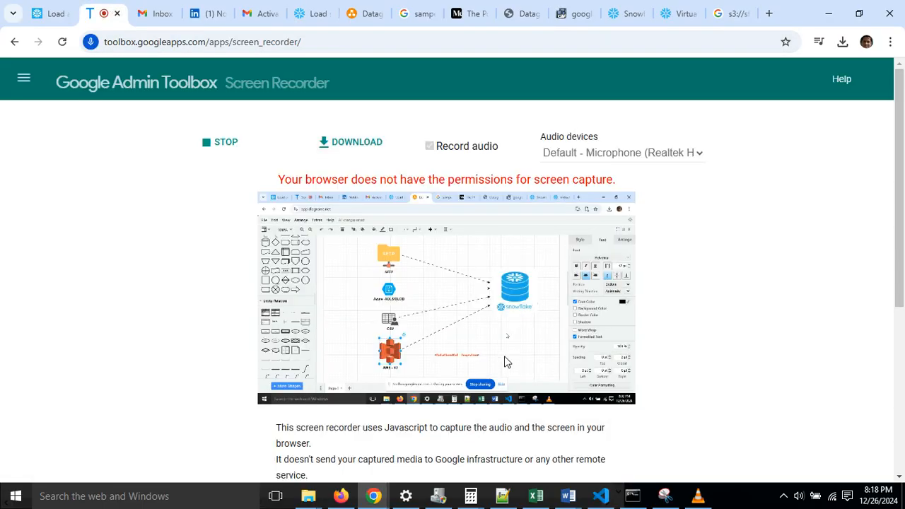